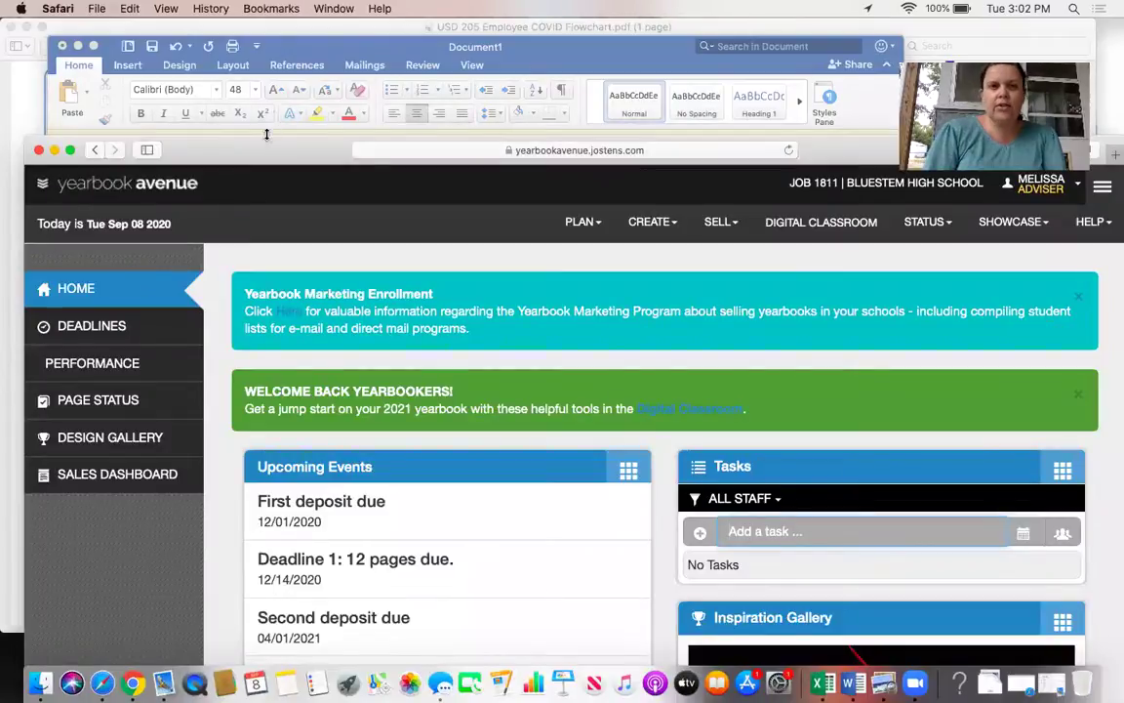
Move the Safari window to the top and open Yearbook Avenue's Image Library from CREATE.
left_click_drag(263, 146, 241, 28)
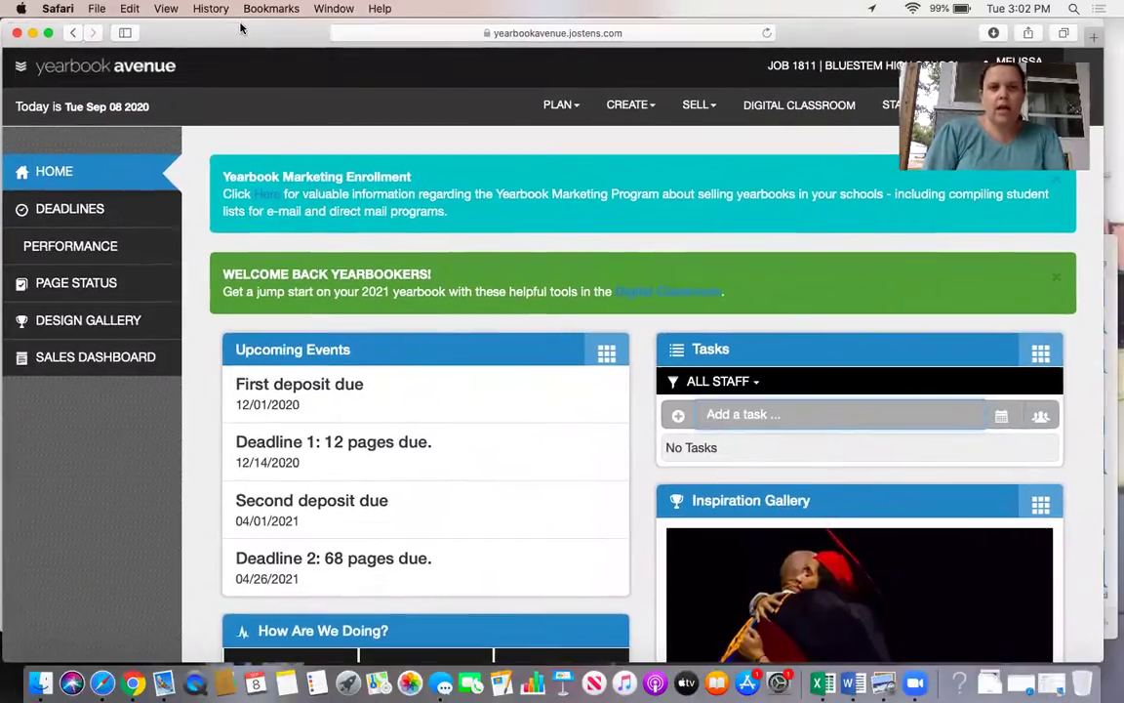
left_click(650, 105)
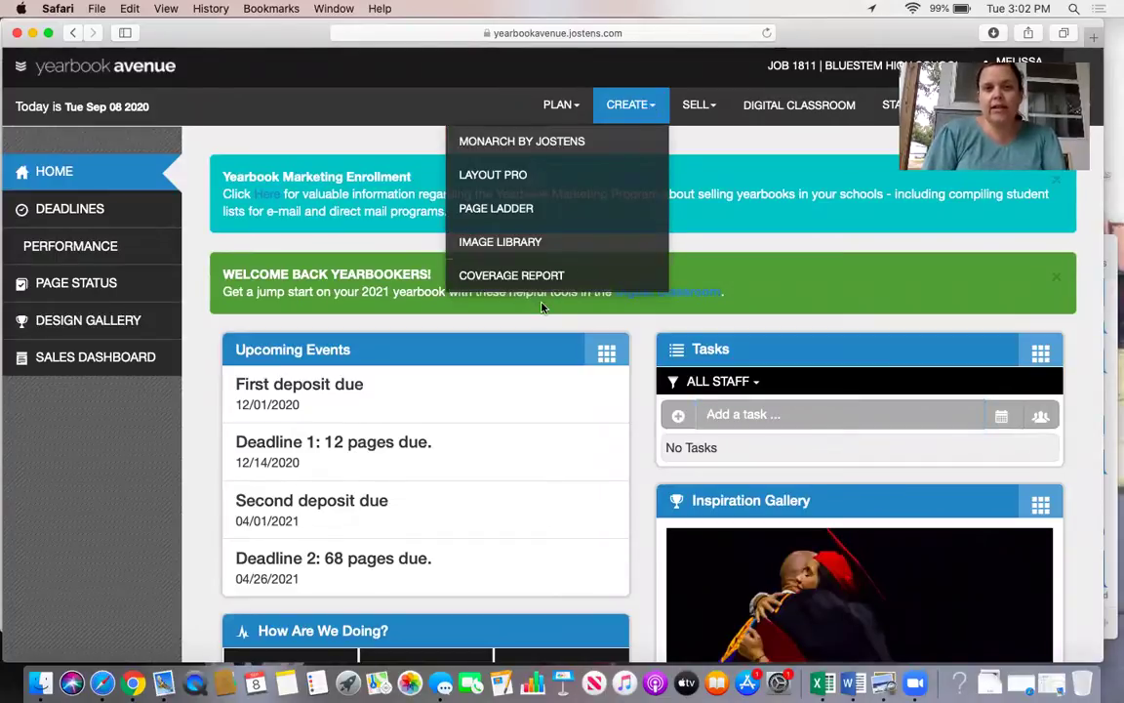
left_click(540, 252)
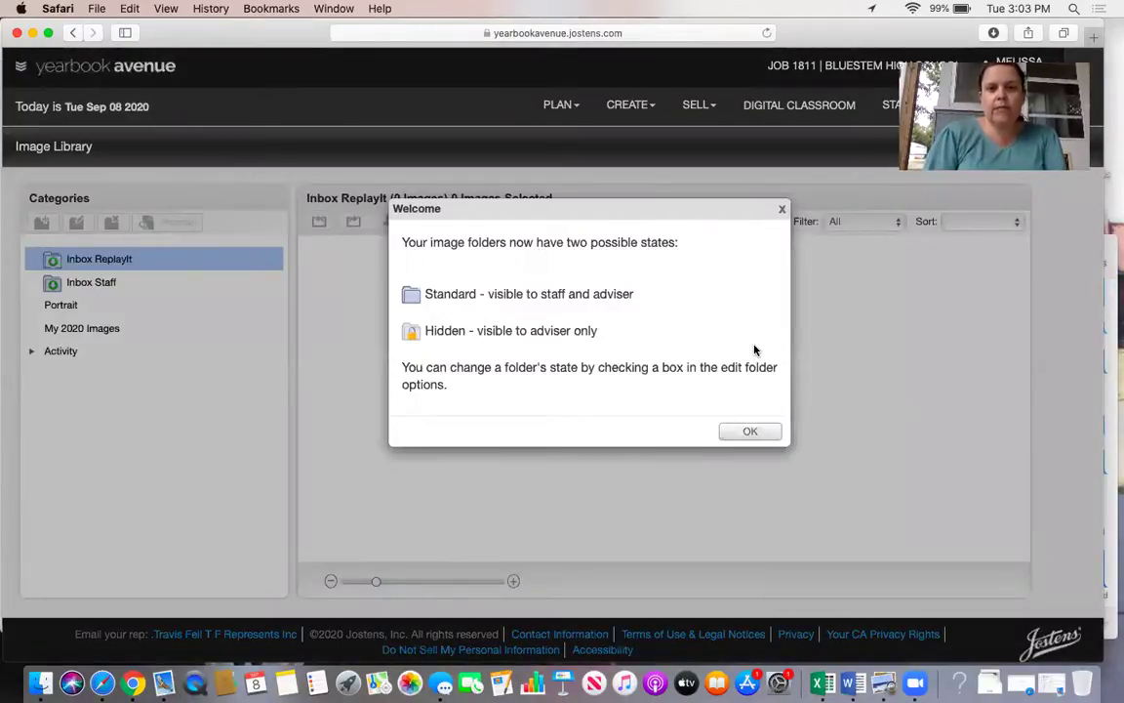
Dismiss the welcome notice, expand the Activity category and select Academics.
left_click(781, 208)
left_click(36, 359)
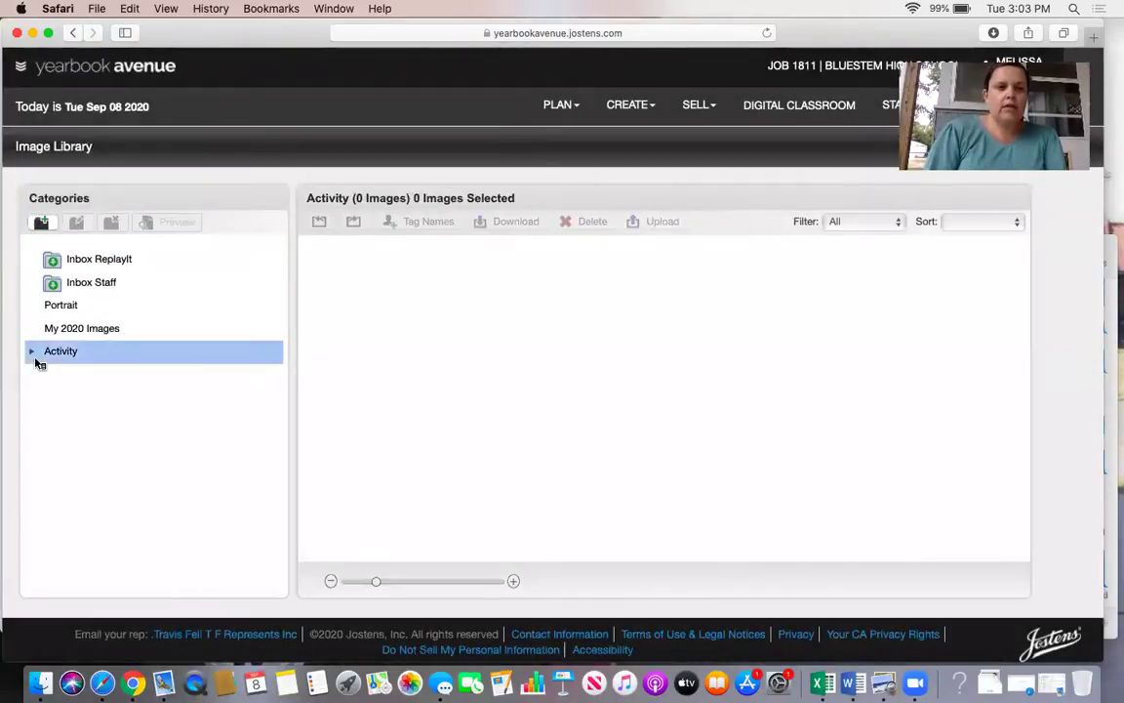
left_click(32, 353)
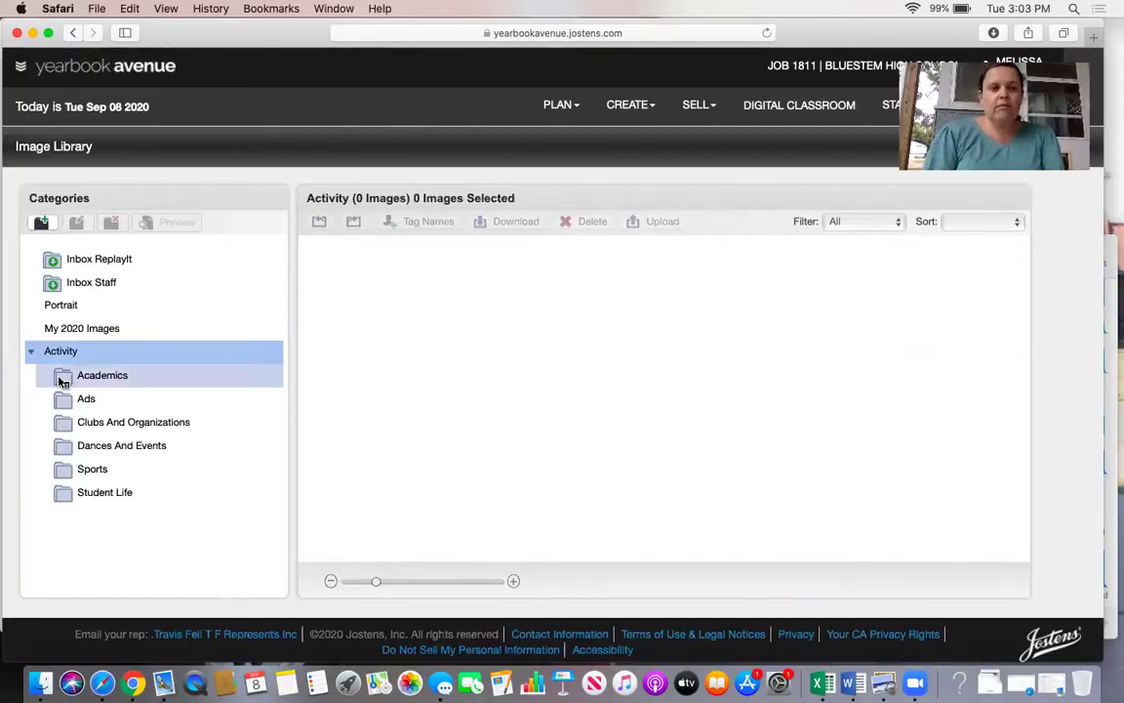
left_click(60, 380)
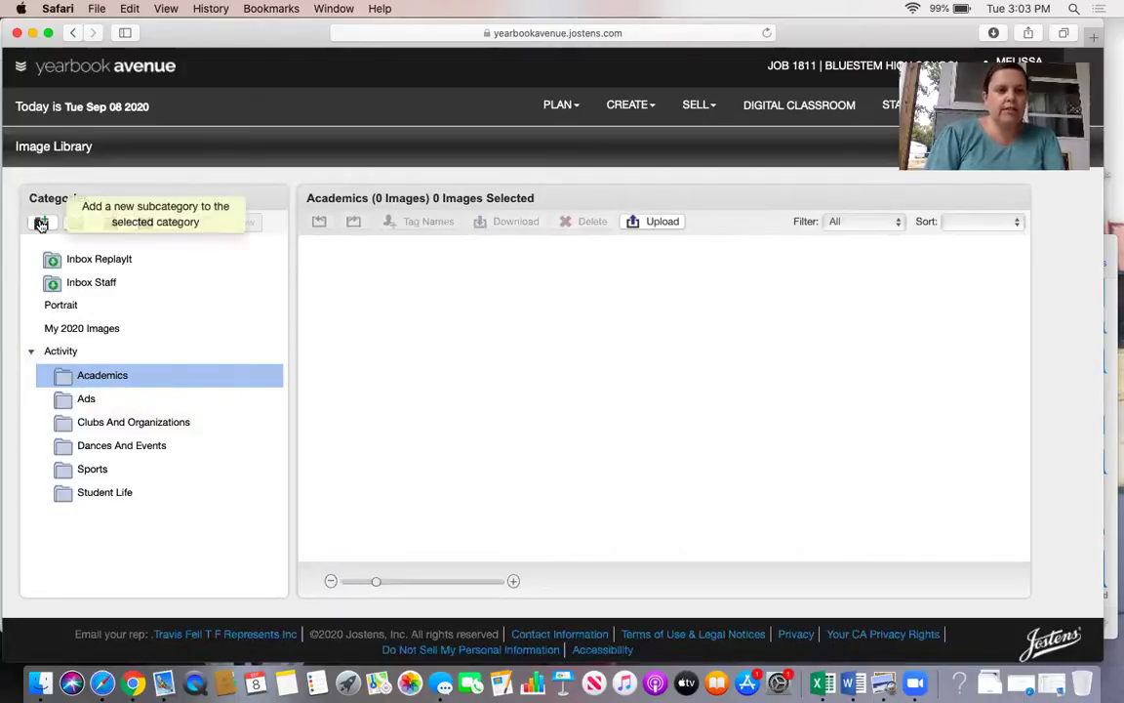
Add an 'English' subcategory under Academics and select it.
left_click(41, 224)
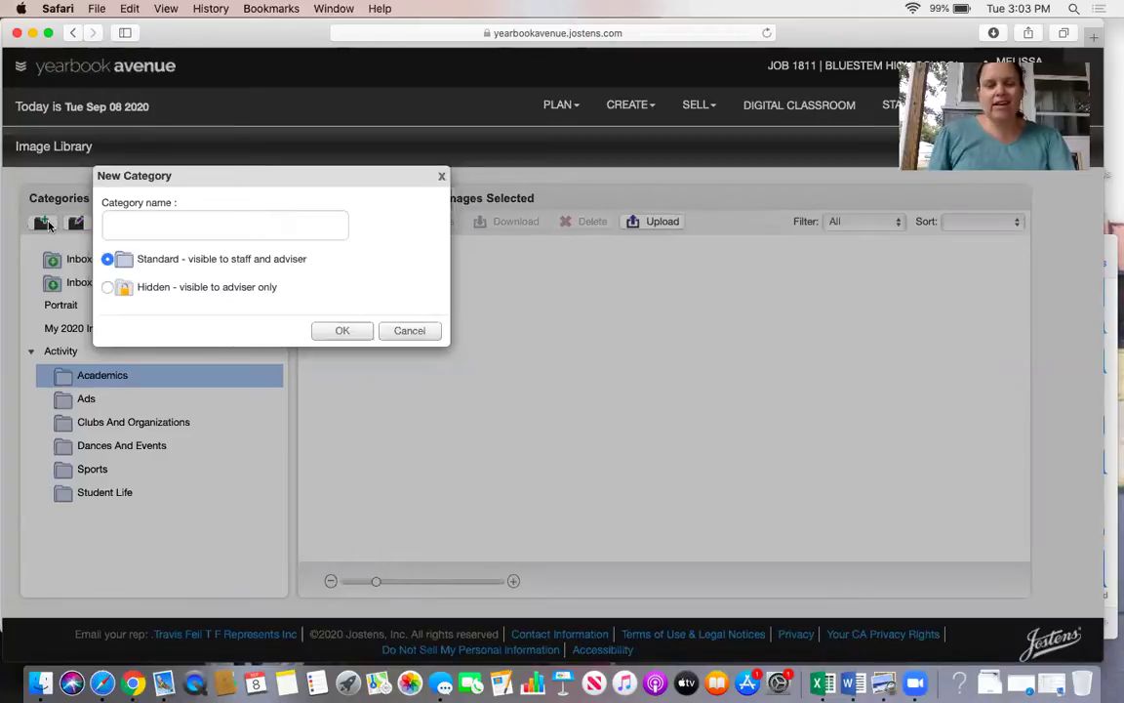
left_click(144, 229)
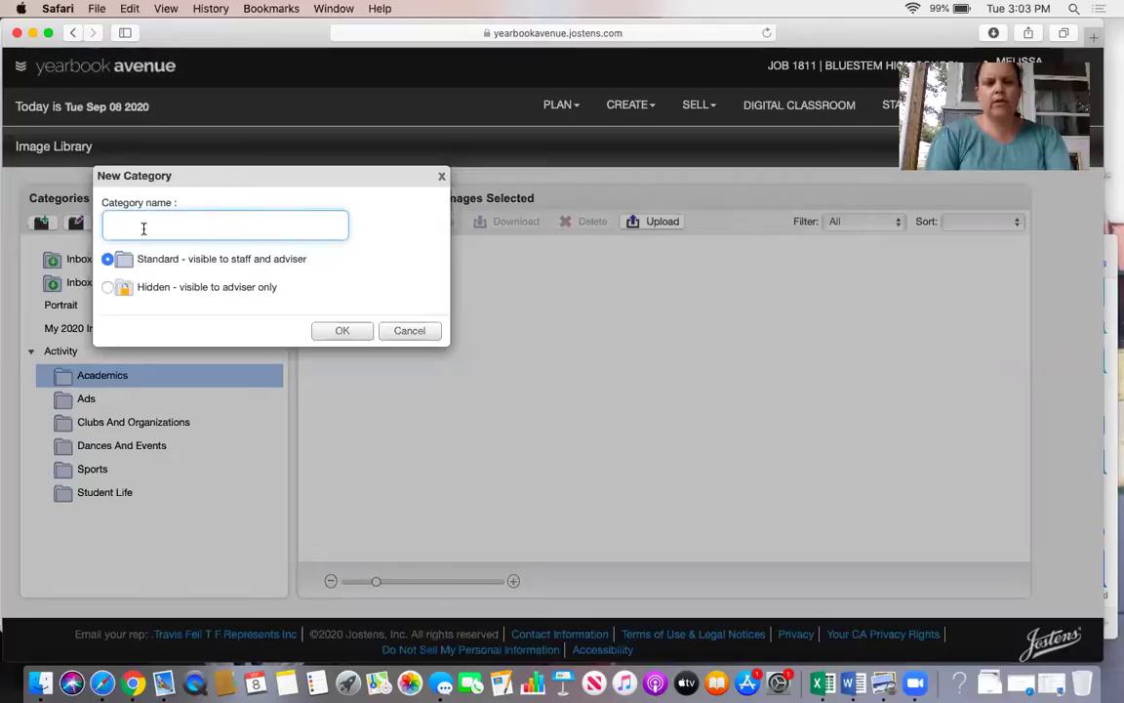
type("English")
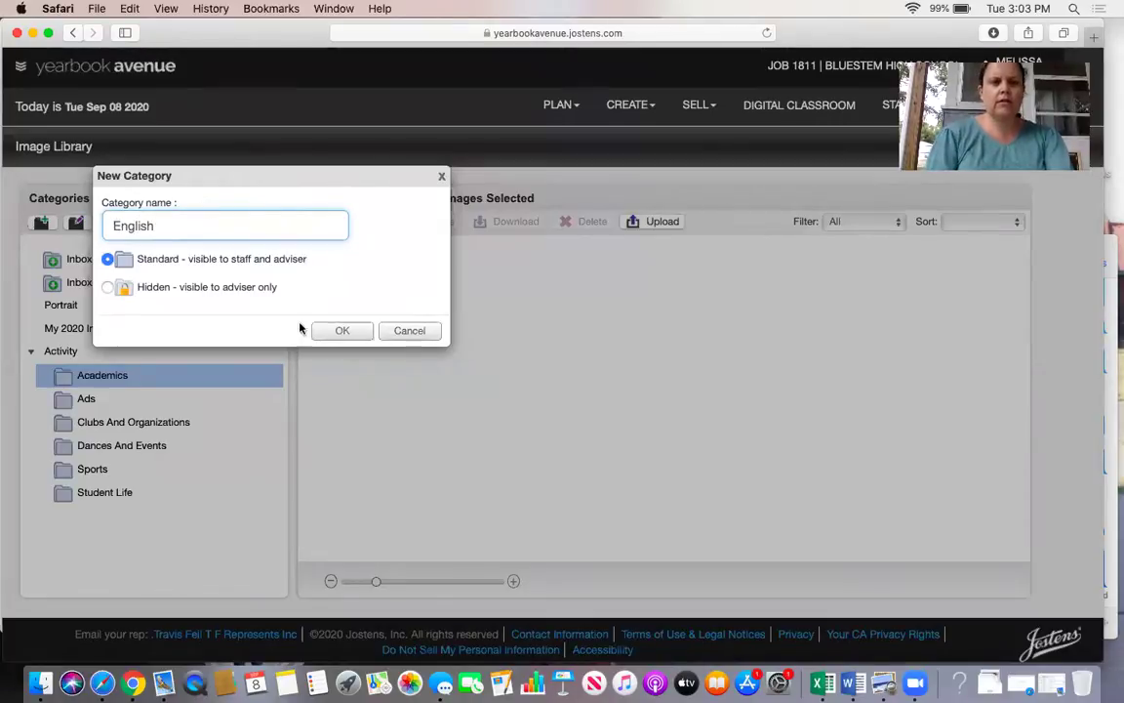
left_click(342, 330)
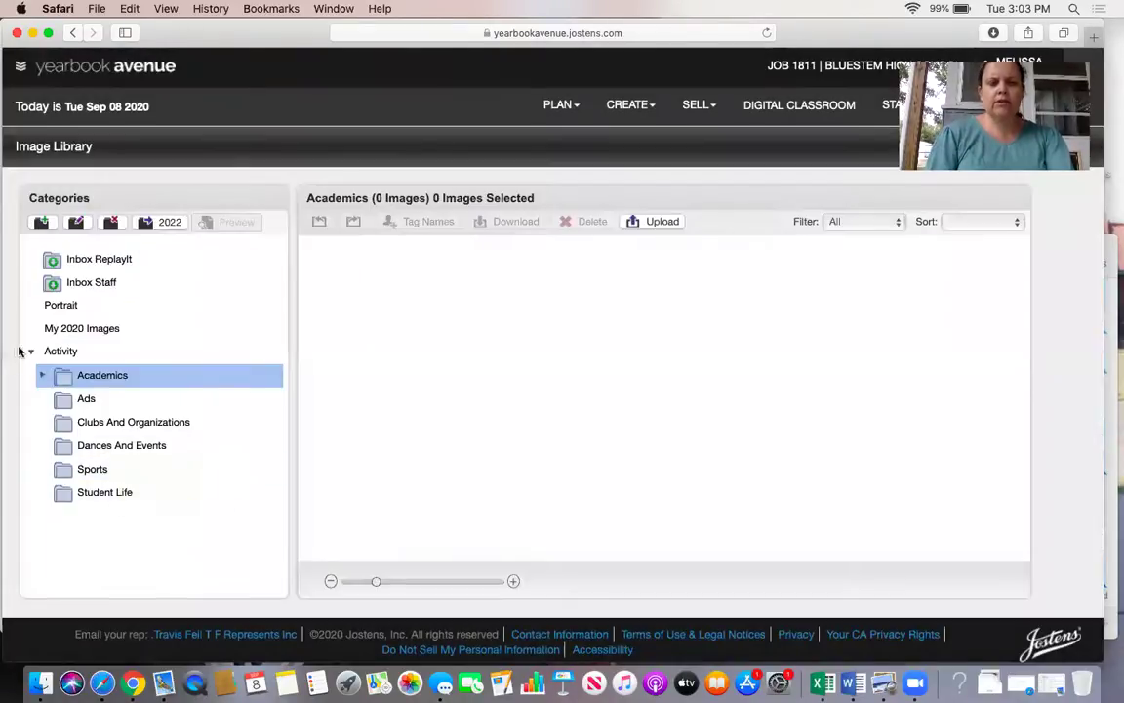
left_click(42, 377)
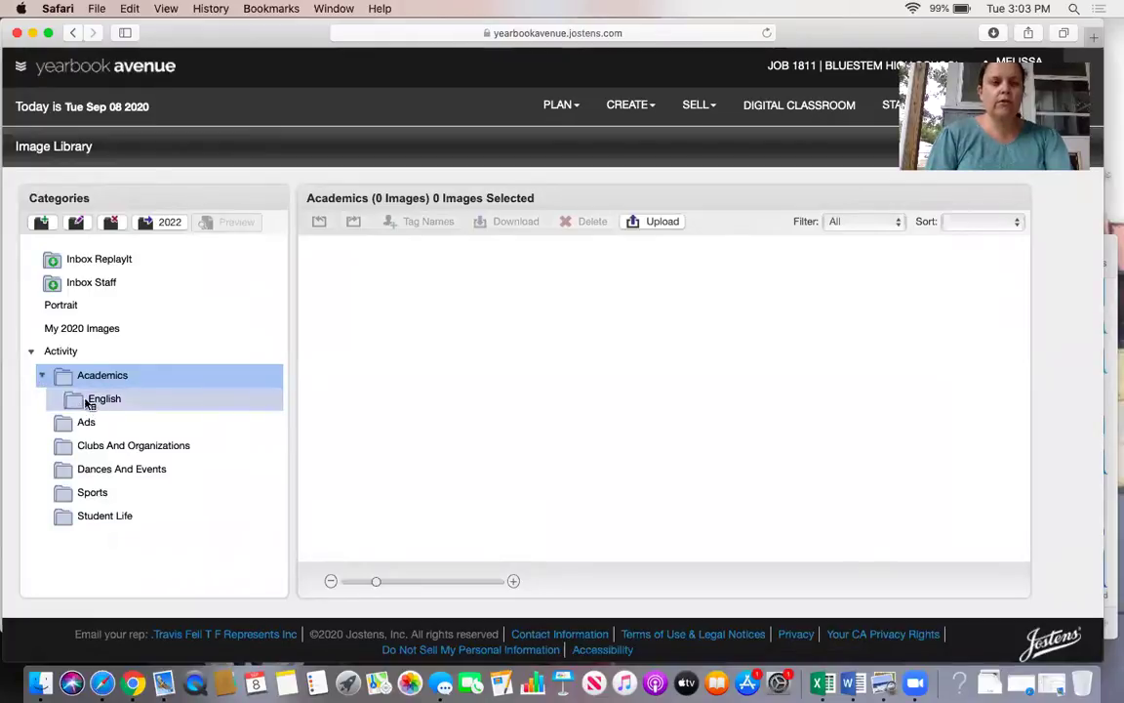
left_click(84, 404)
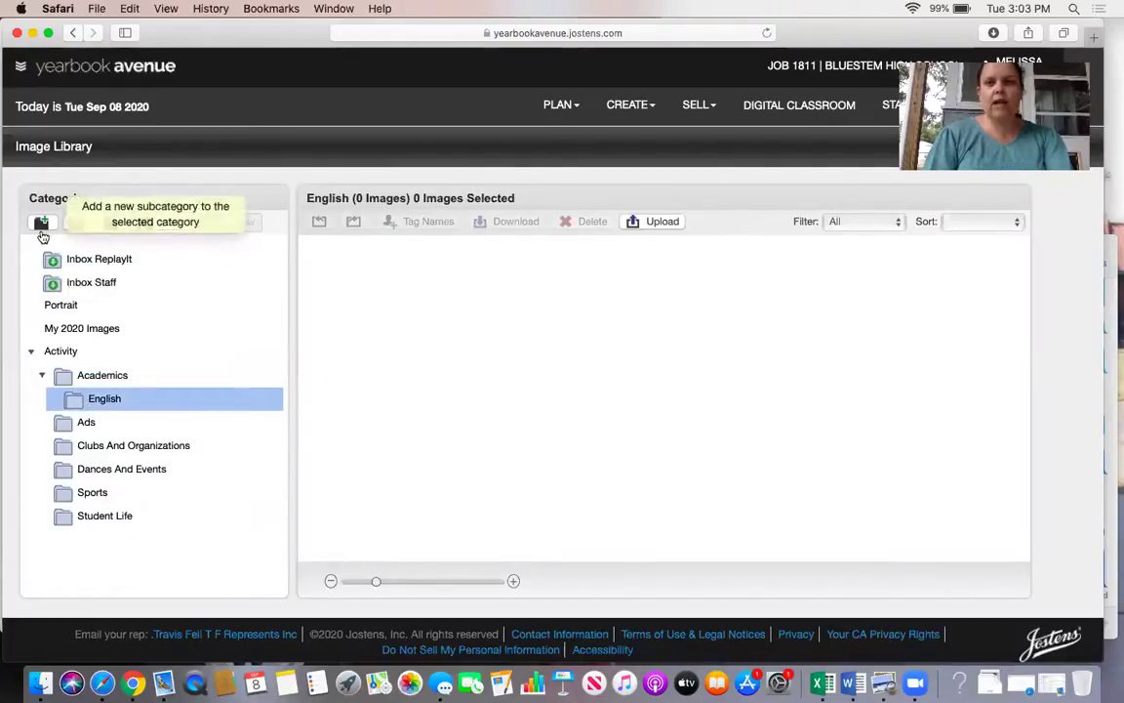
Add a 'Winter' subcategory under English and select it.
left_click(42, 230)
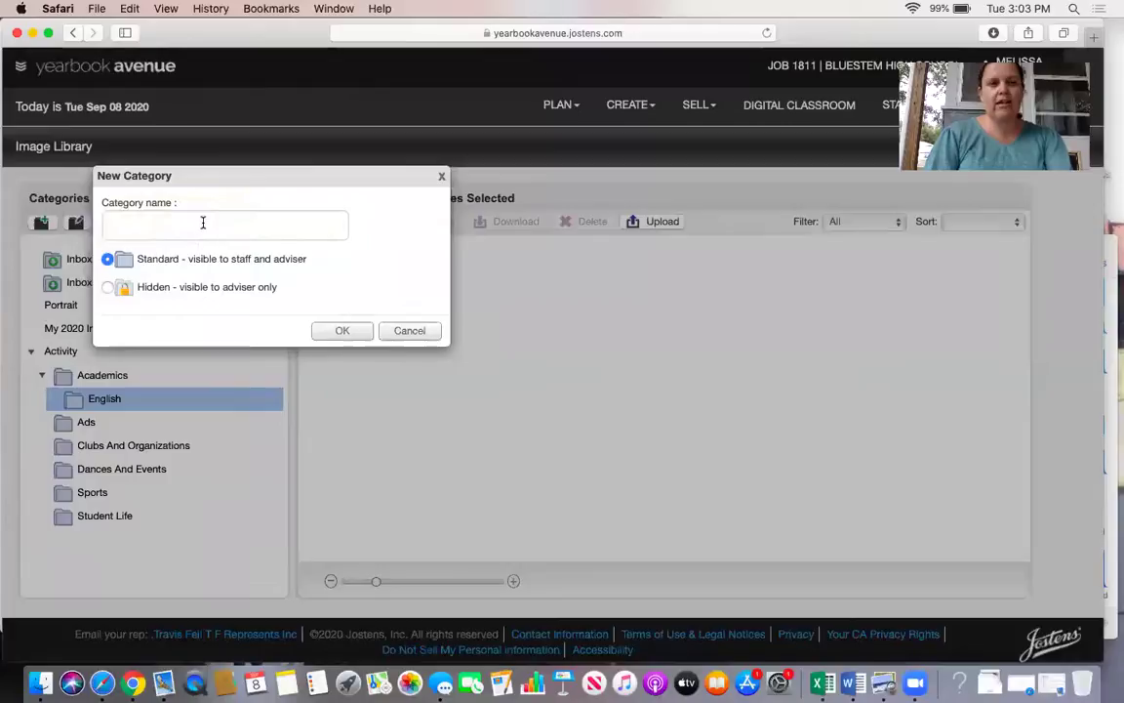
left_click(203, 223)
type("Winter")
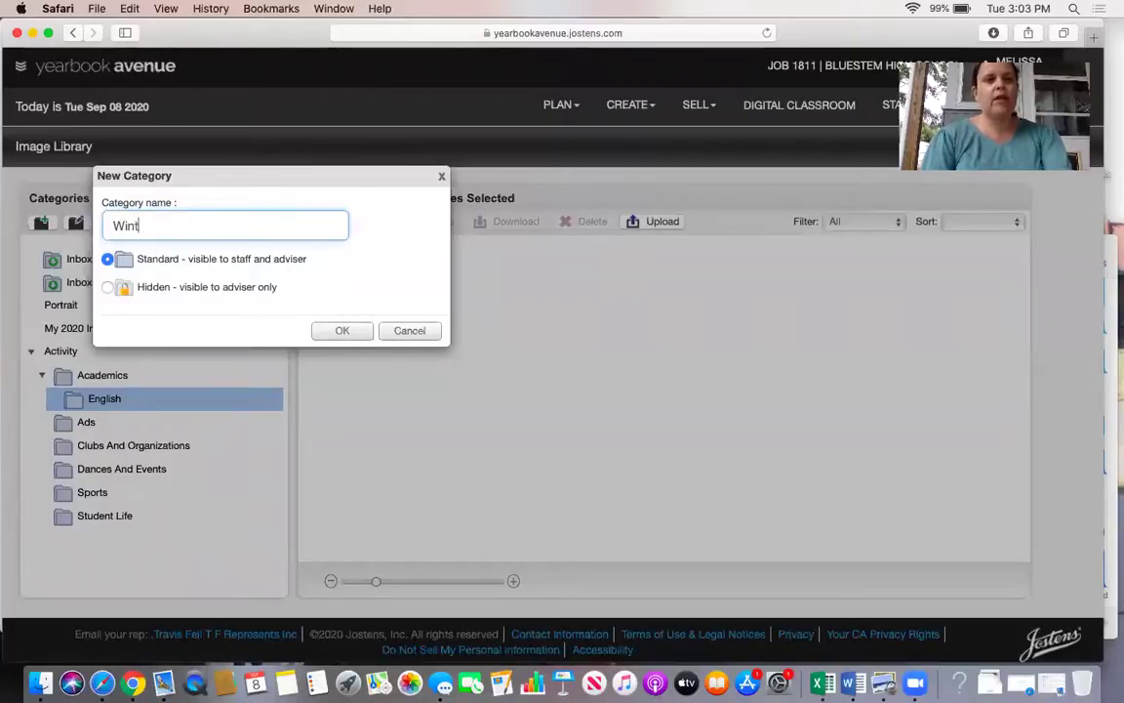
left_click(322, 331)
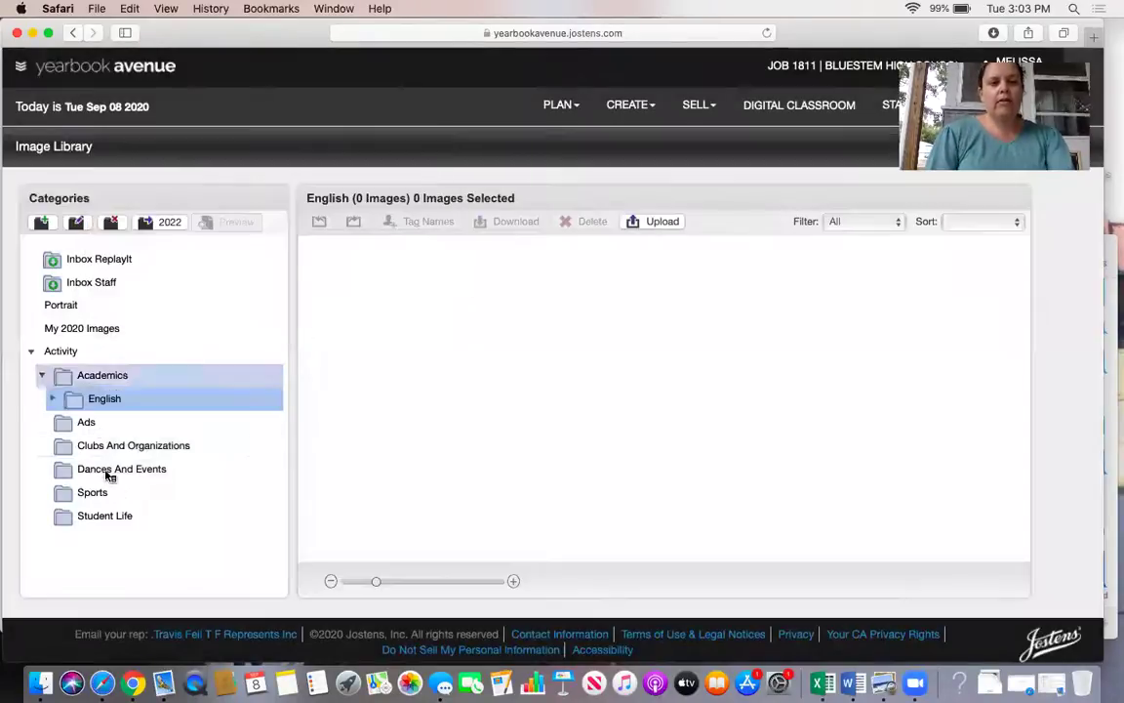
left_click(53, 398)
left_click(117, 421)
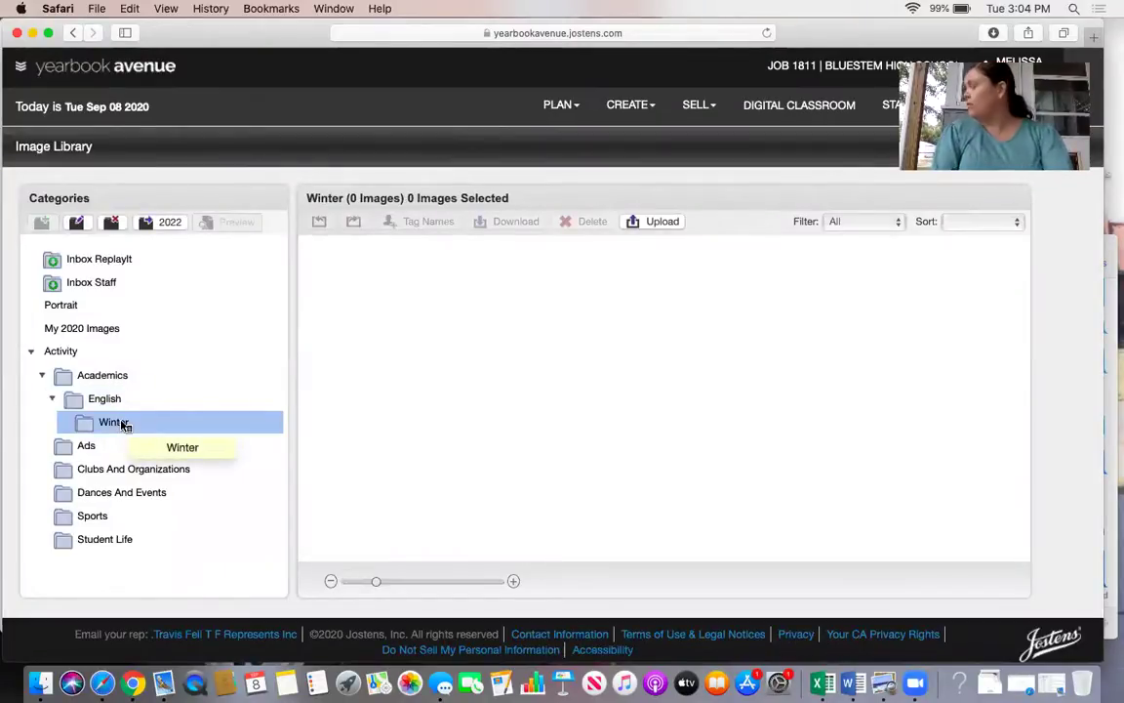
Select photos IMG_9790 through IMG_9804 from NO NAME > DCIM > 101CANON for upload into Winter.
left_click(656, 222)
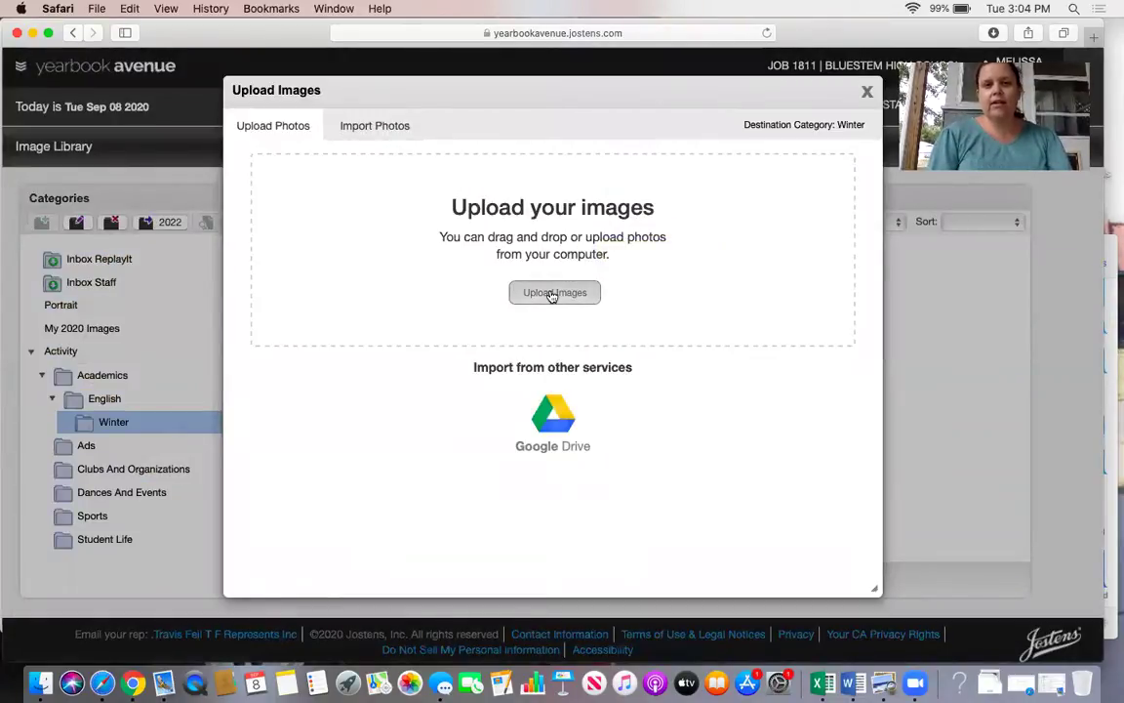
left_click(552, 295)
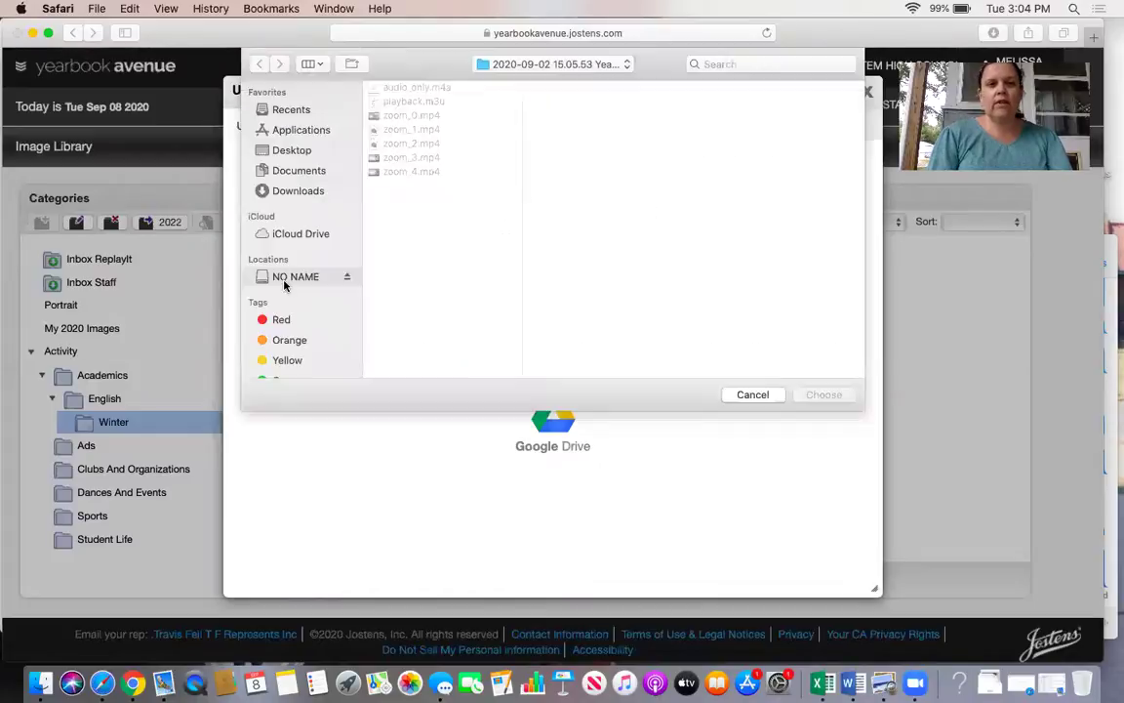
left_click(288, 278)
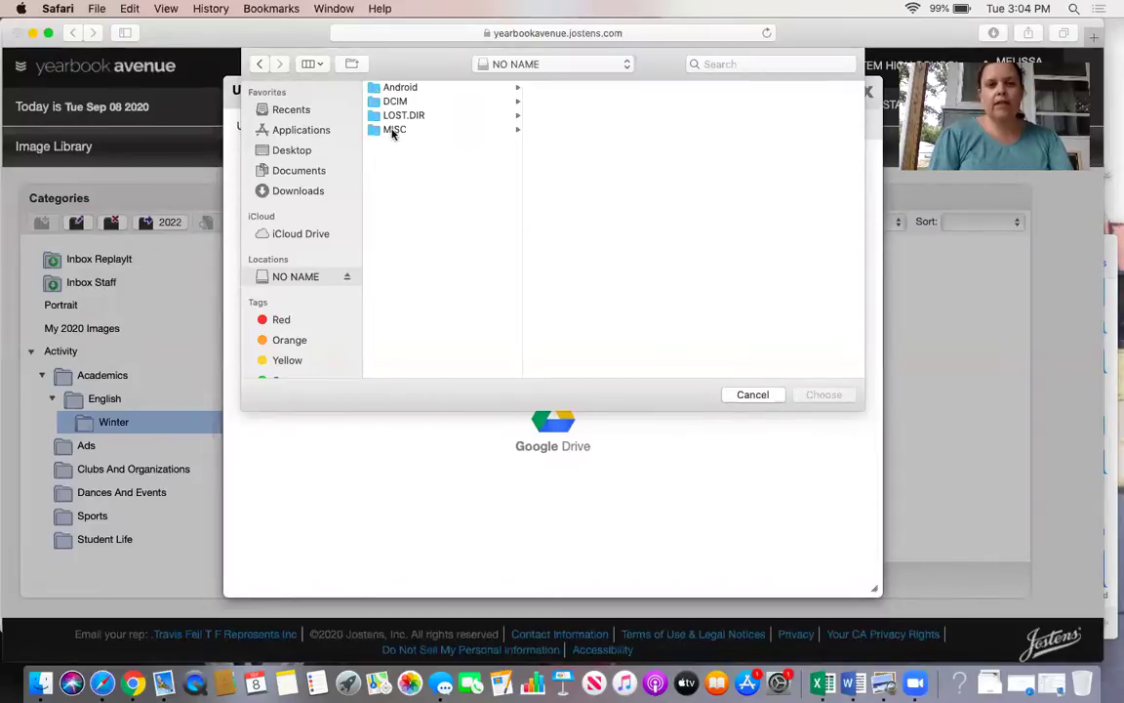
left_click(395, 101)
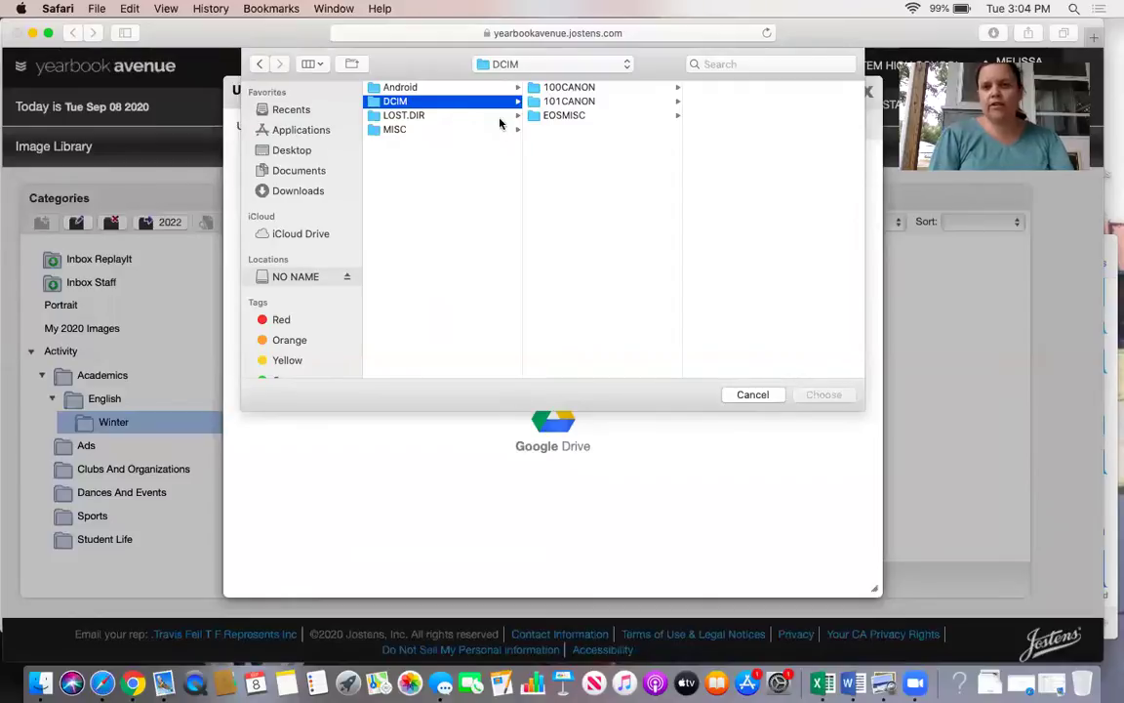
left_click(544, 103)
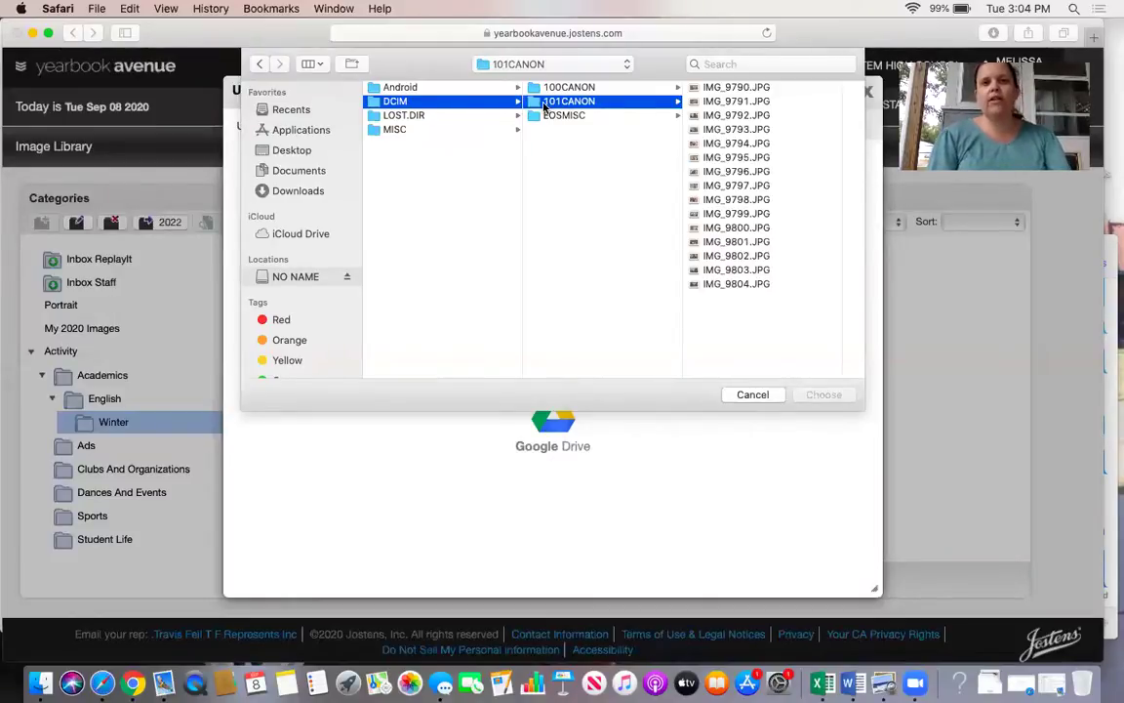
left_click(712, 88)
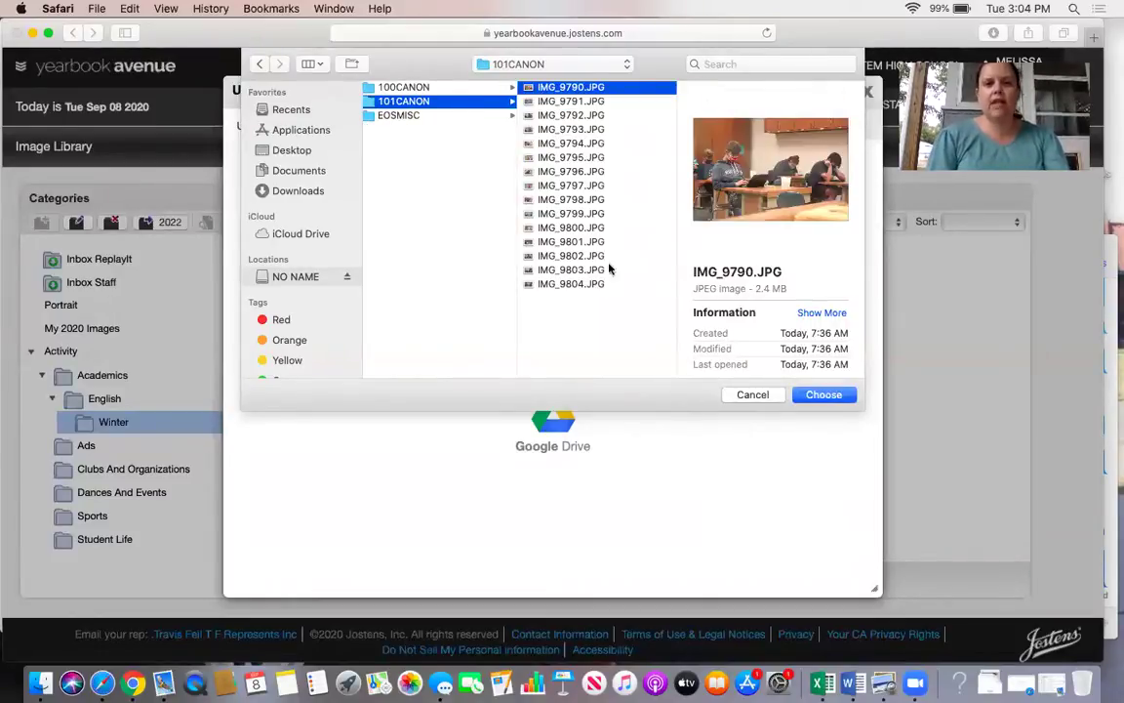
left_click(549, 285, "shift")
Upload the 15 selected photos into Winter and close the upload window once finished.
left_click(825, 396)
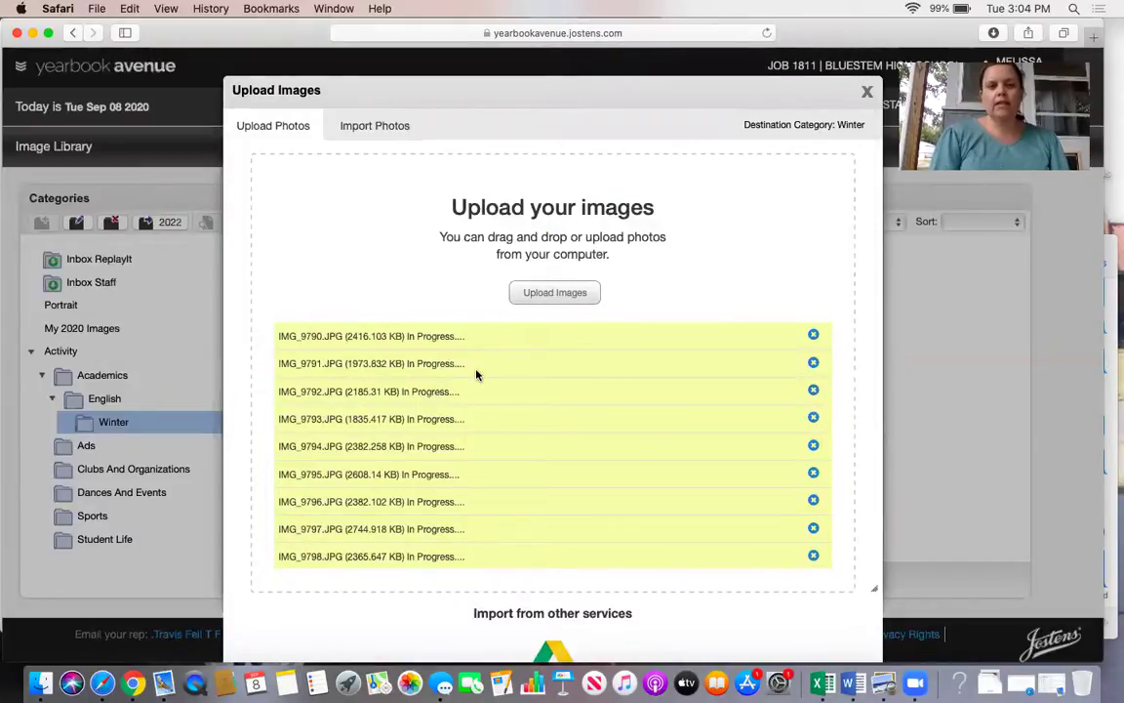
scroll(448, 400, "down", 5)
scroll(412, 416, "up", 5)
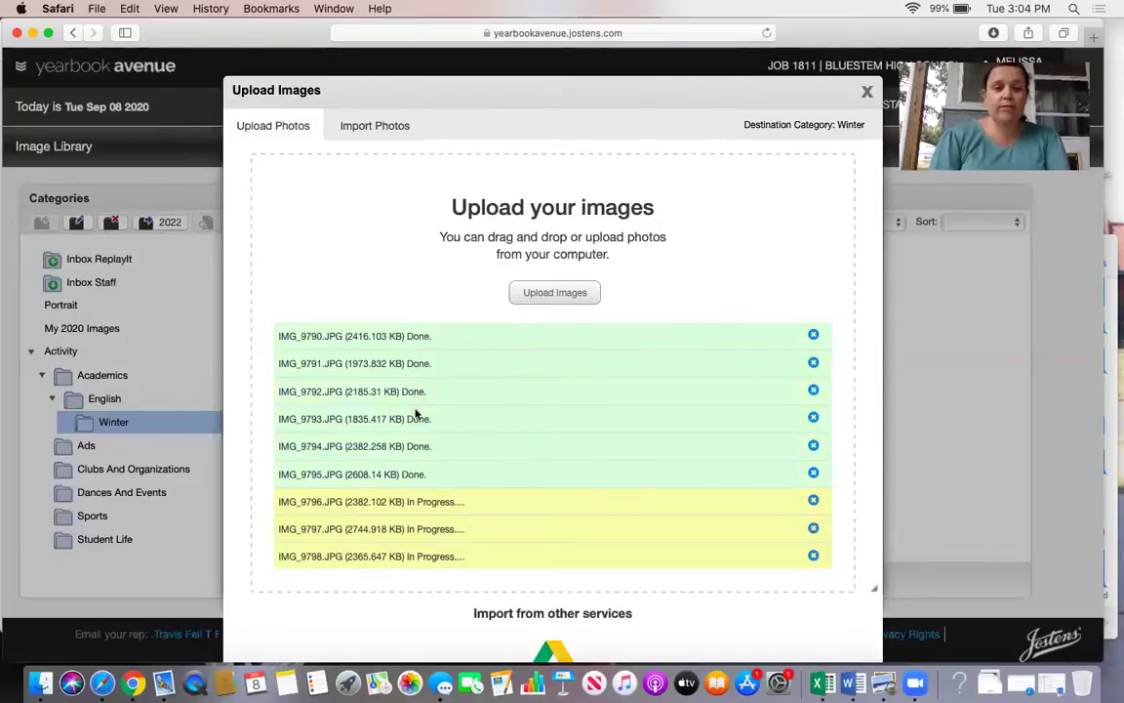
scroll(415, 415, "down", 5)
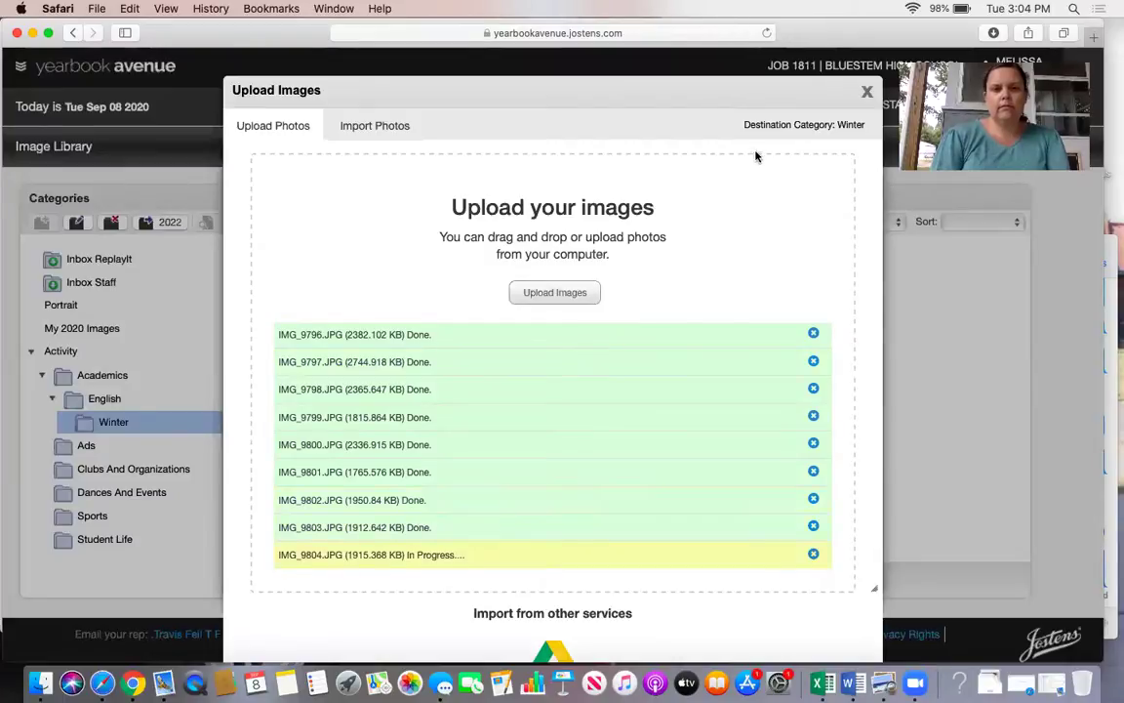
scroll(655, 366, "down", 2)
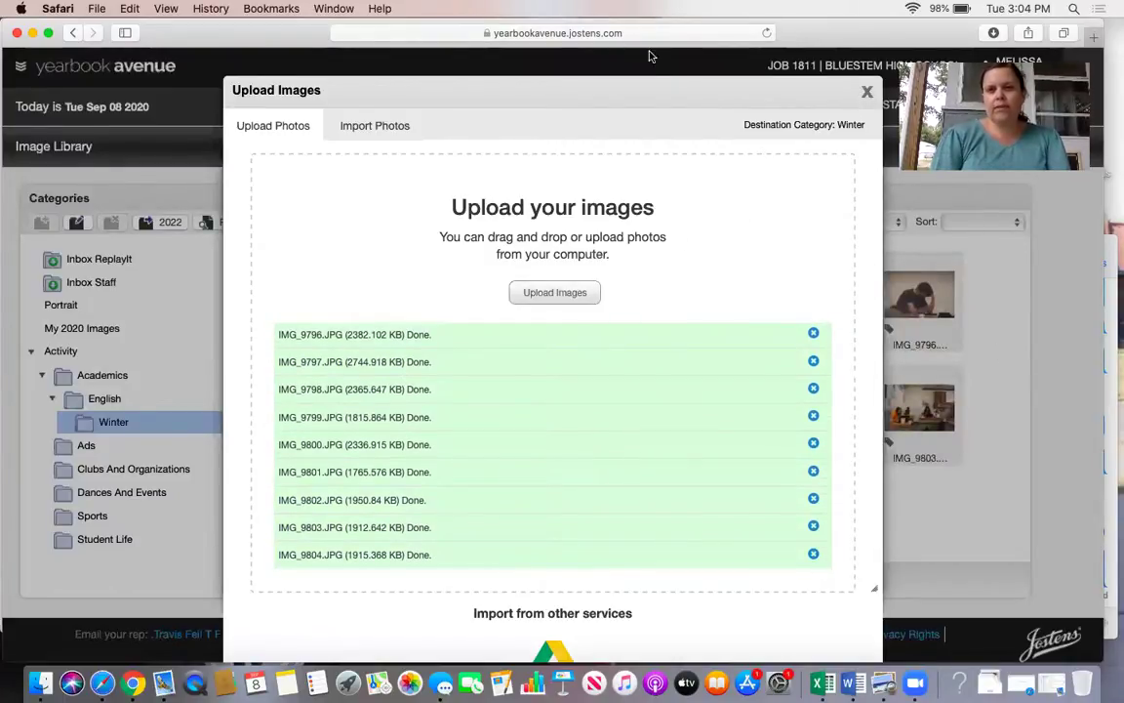
left_click_drag(623, 81, 459, 74)
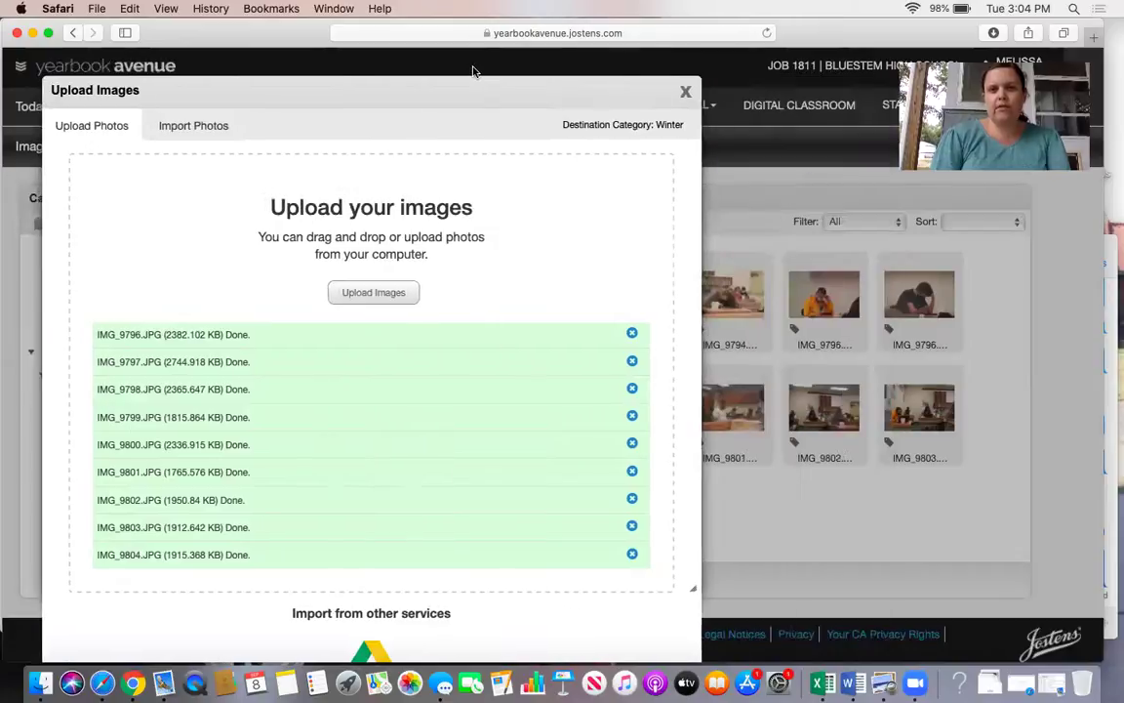
left_click(686, 92)
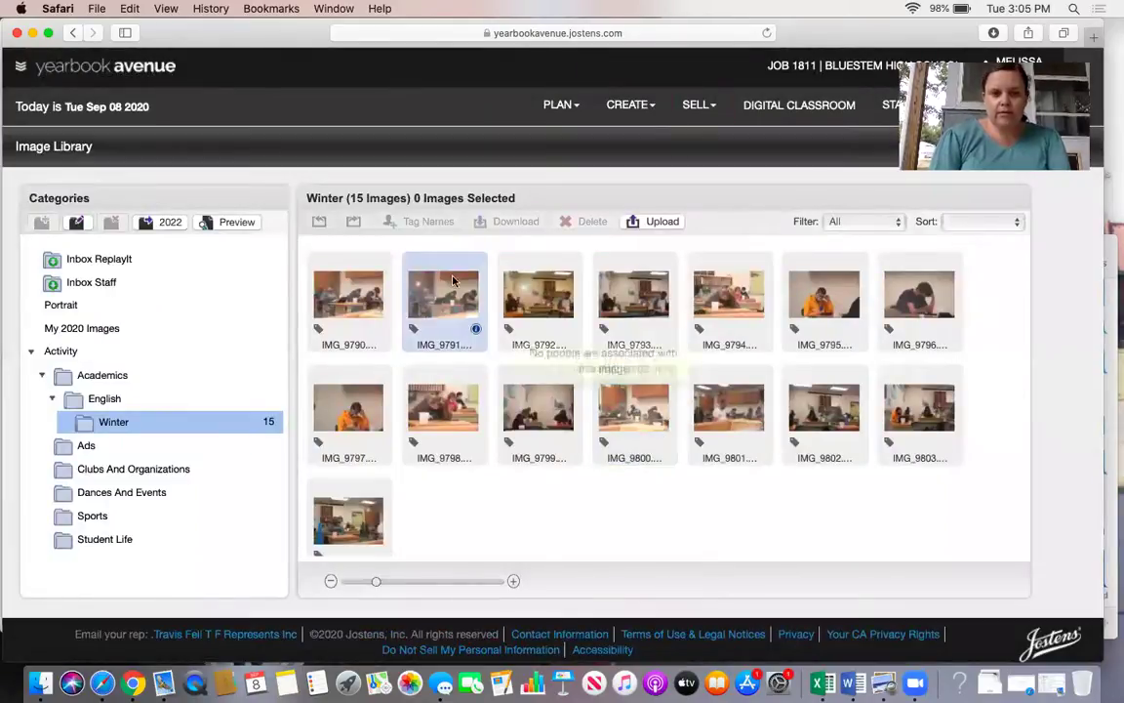
Move all 15 photos in the card's DCIM > 101CANON folder to the Trash.
scroll(410, 534, "down", 2)
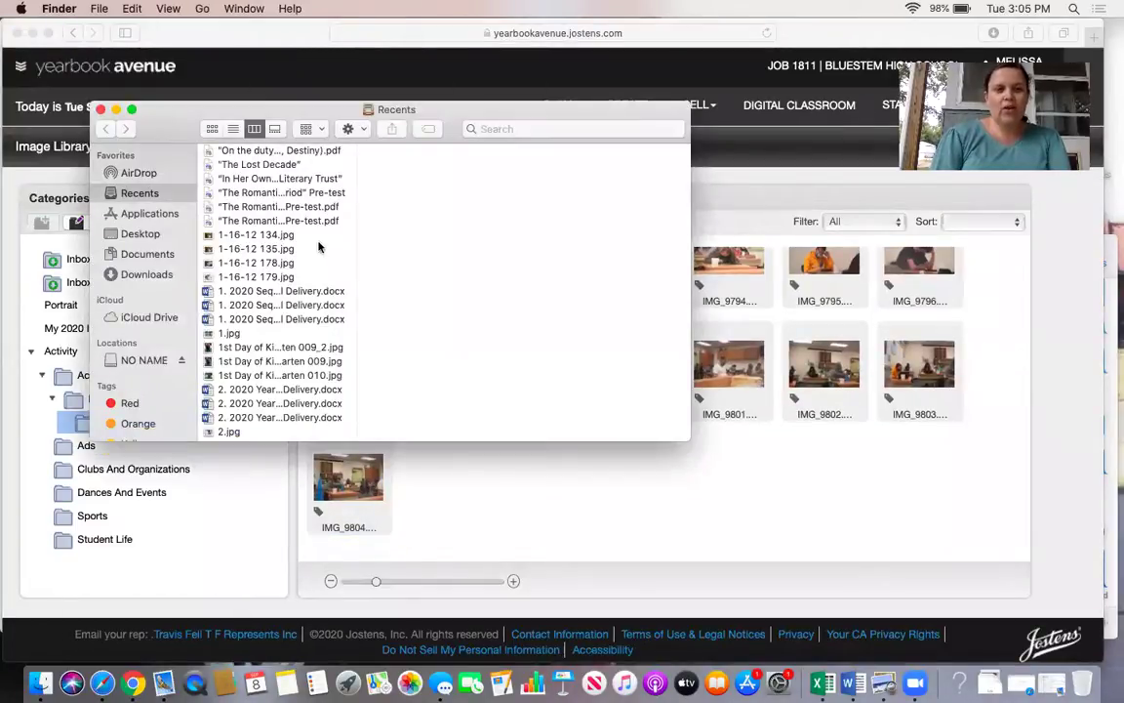
left_click(147, 361)
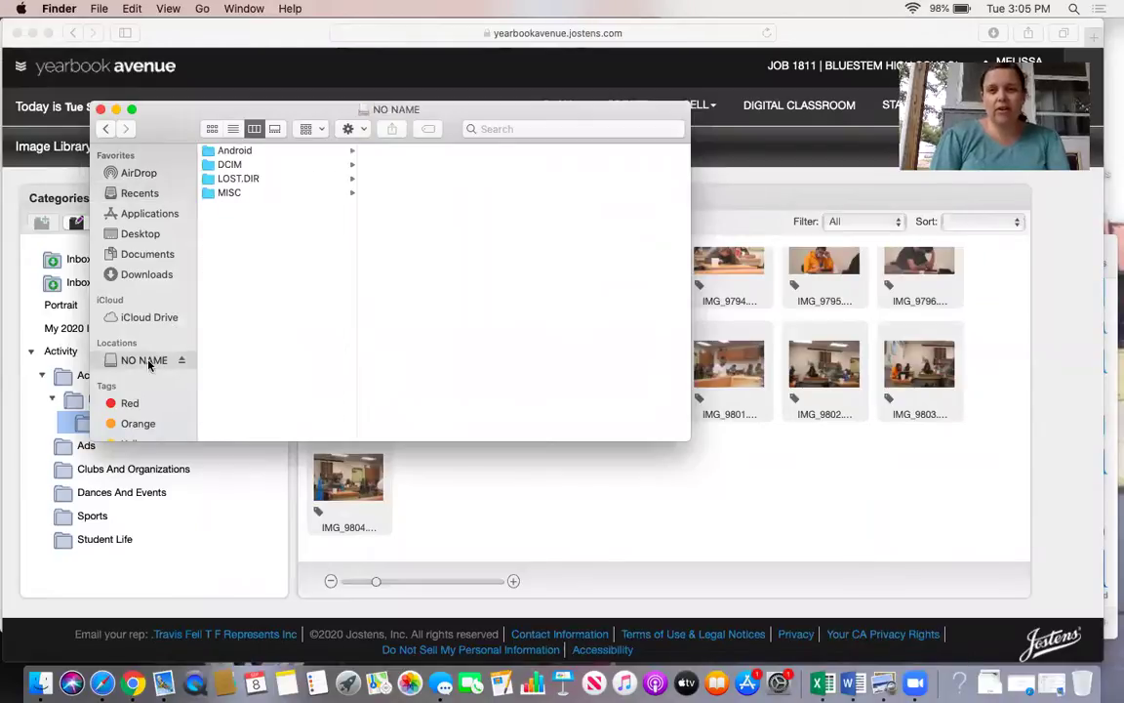
left_click(234, 164)
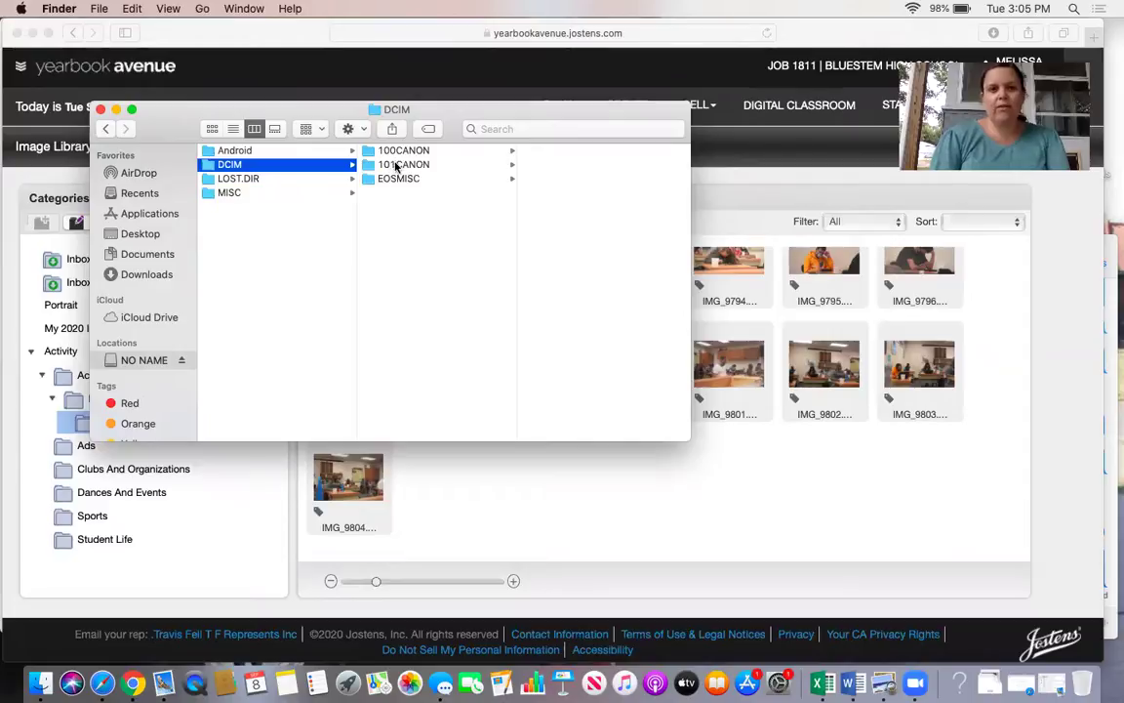
left_click(396, 165)
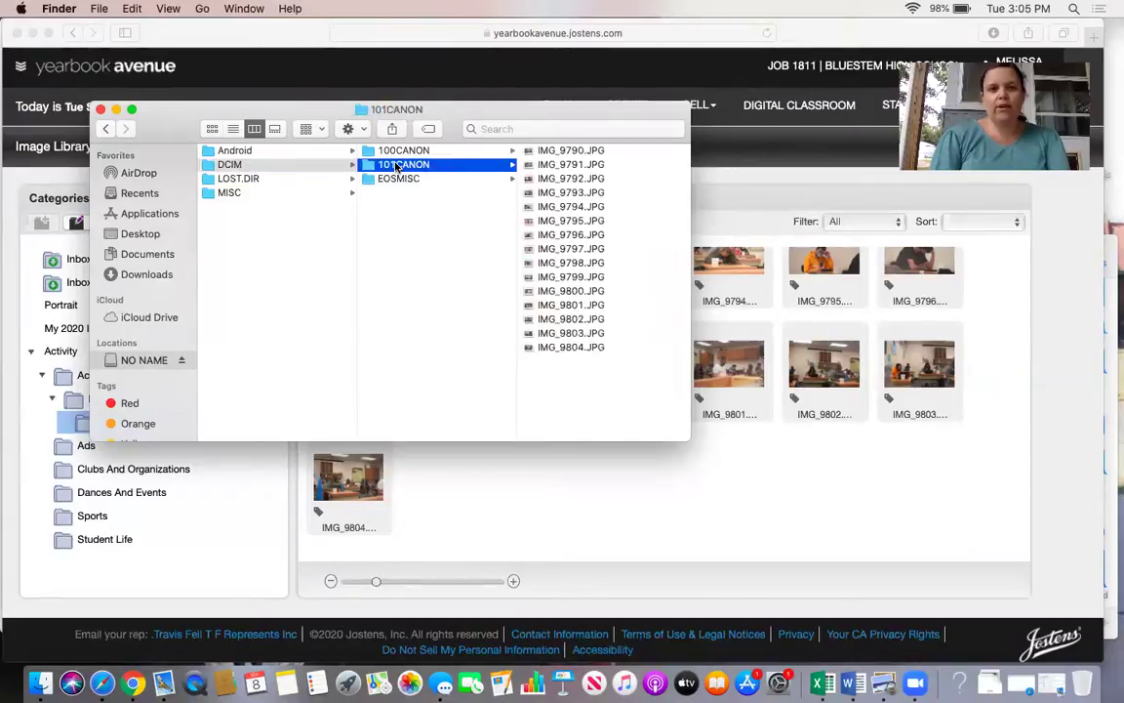
left_click(546, 151)
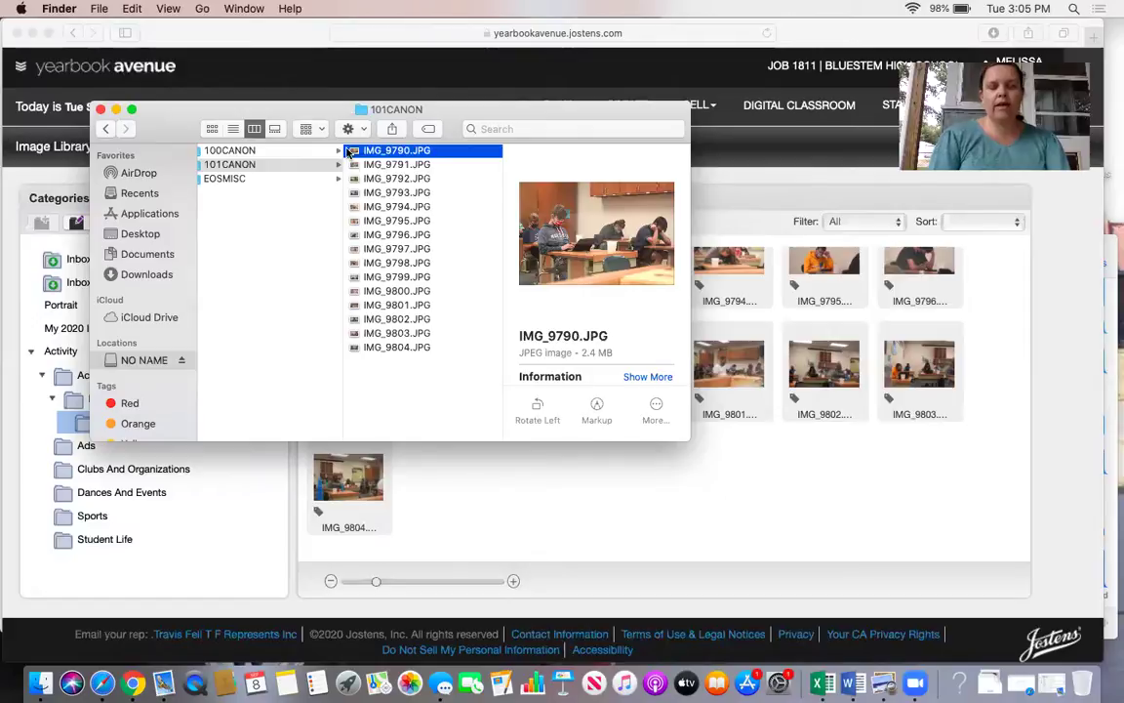
left_click(384, 348, "shift")
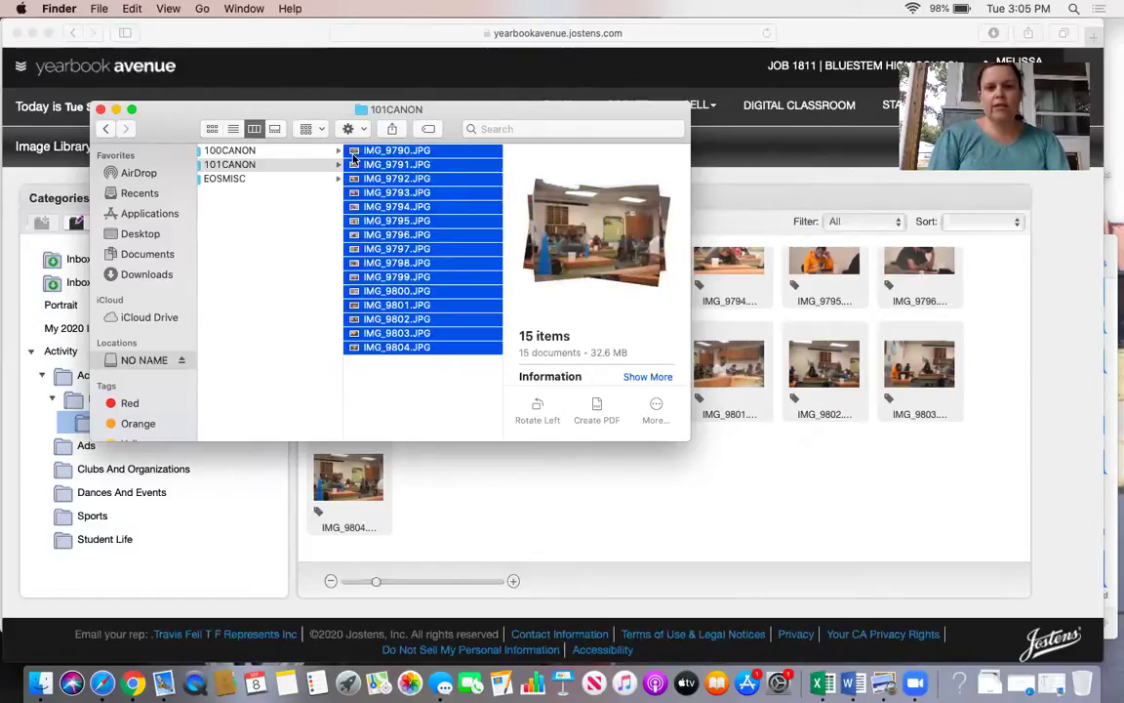
left_click_drag(353, 156, 1083, 683)
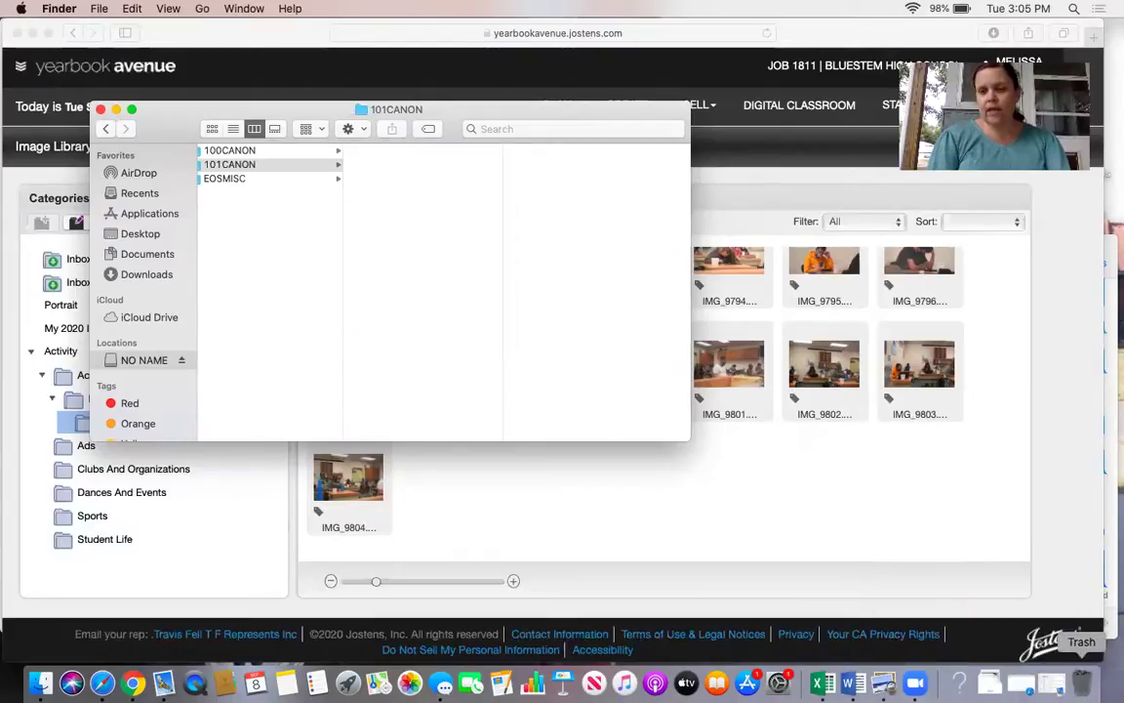
Empty the Trash, permanently erasing the deleted photos.
right_click(1083, 683)
left_click(1082, 639)
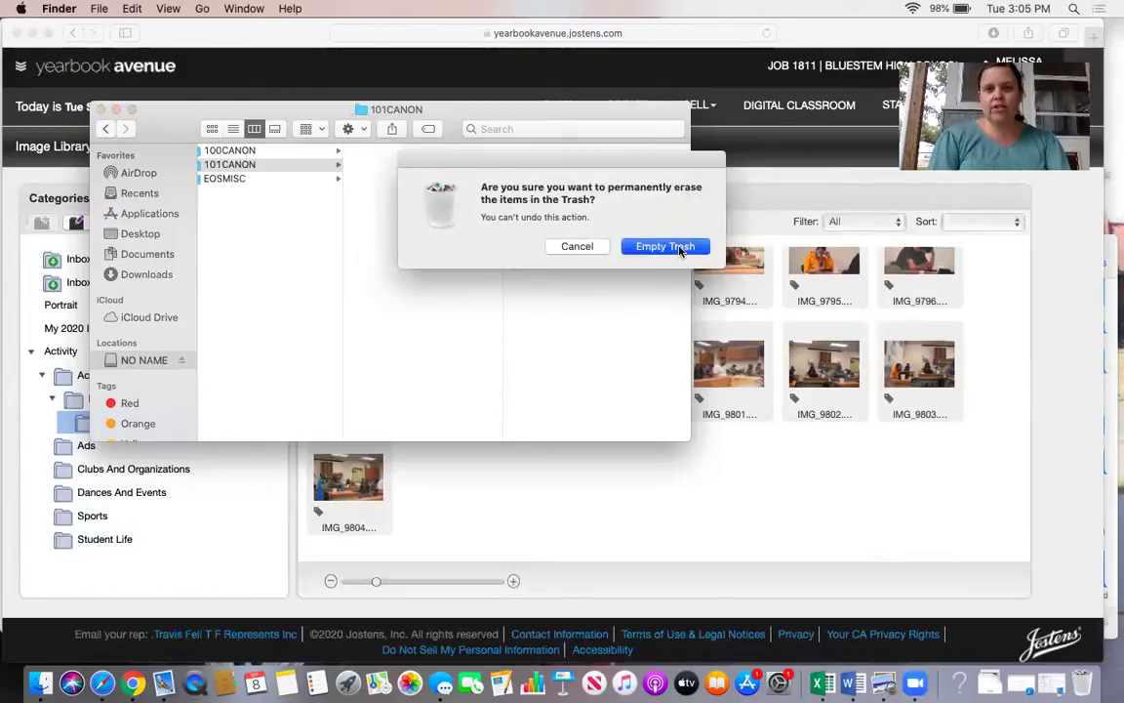
left_click(677, 247)
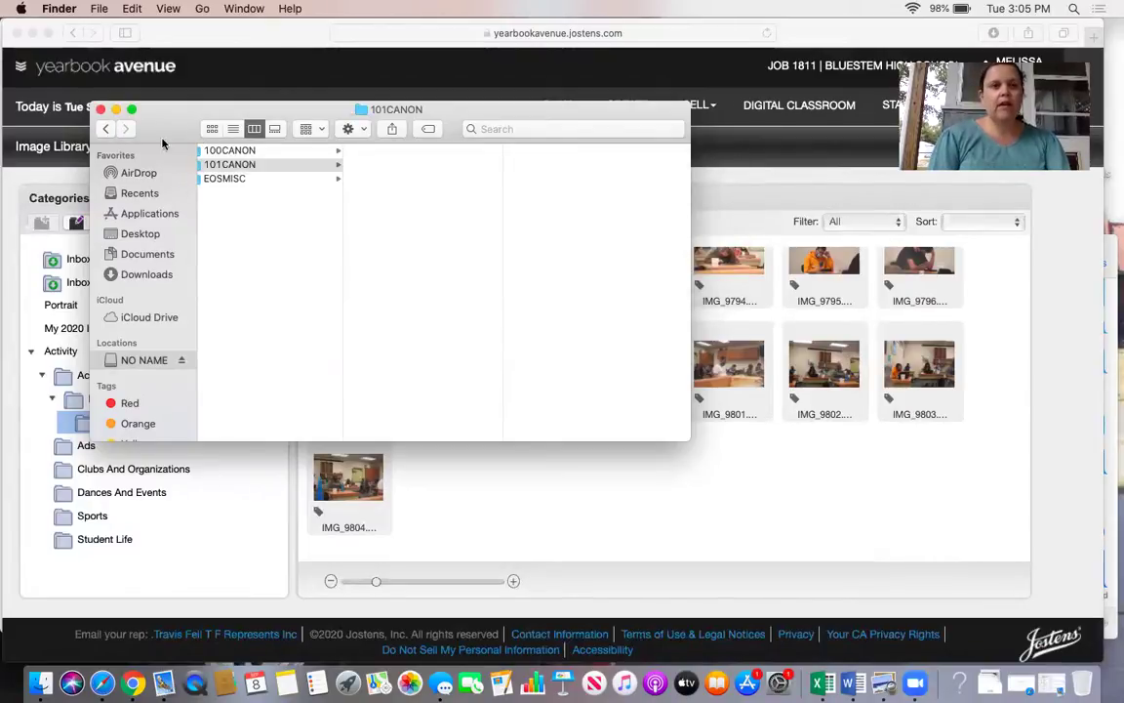
Eject the NO NAME memory card in Finder and bring Safari back to the front.
left_click(99, 109)
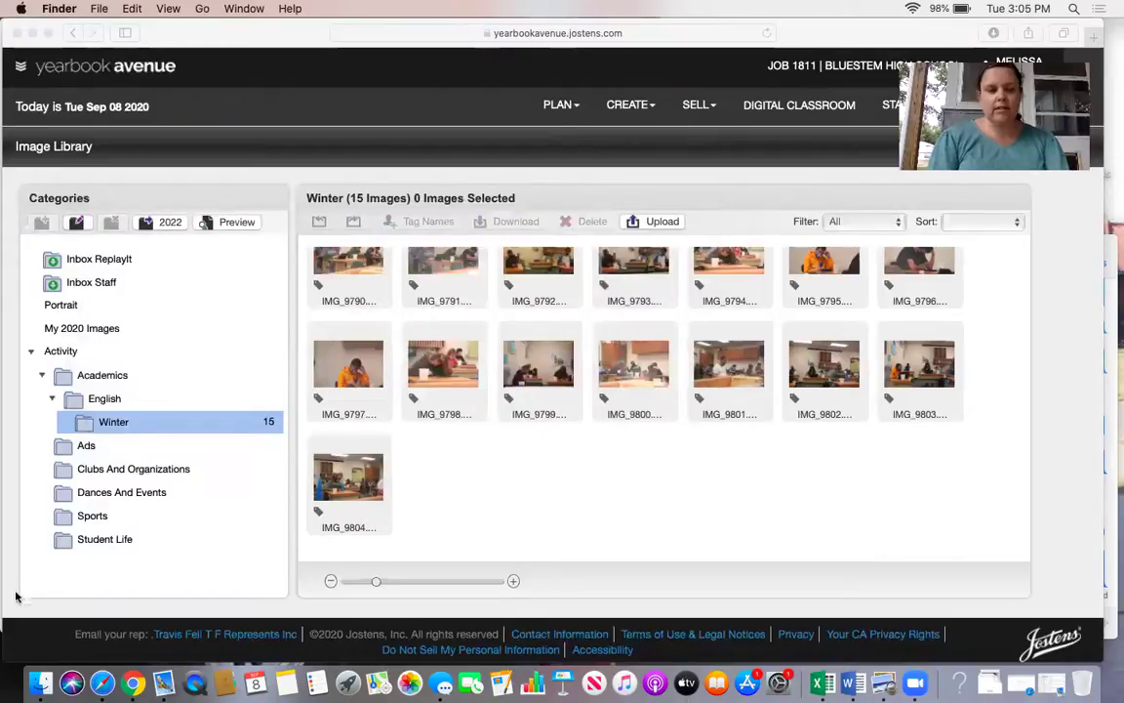
left_click(40, 682)
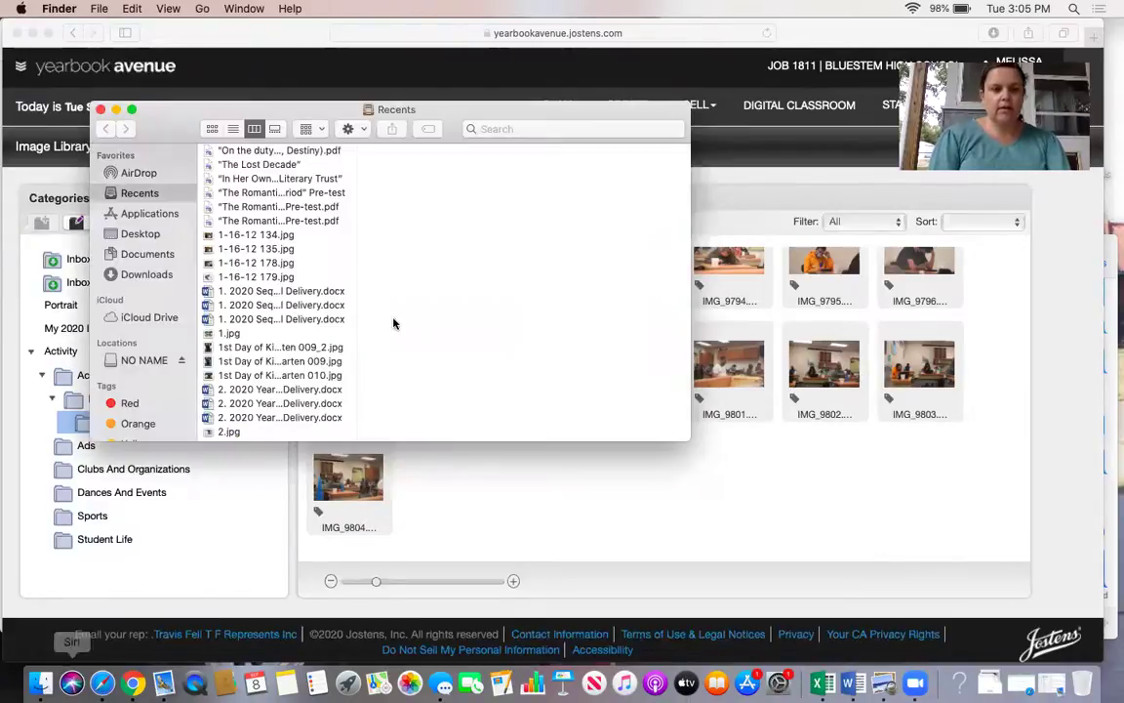
left_click(181, 360)
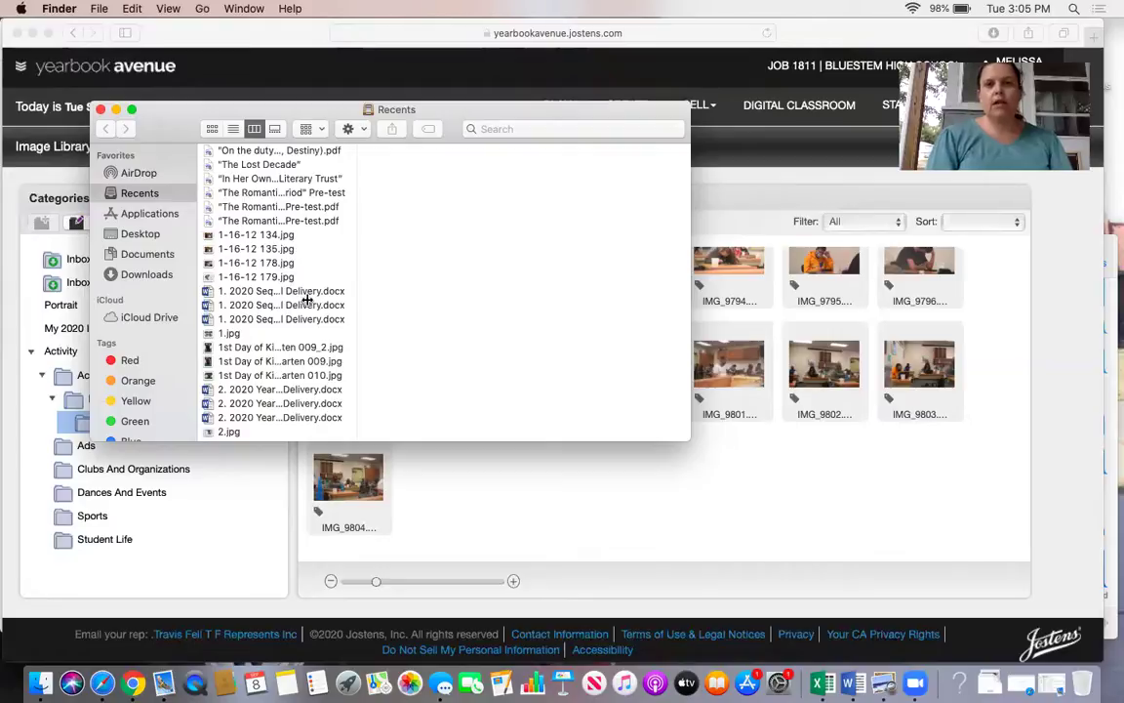
left_click(830, 30)
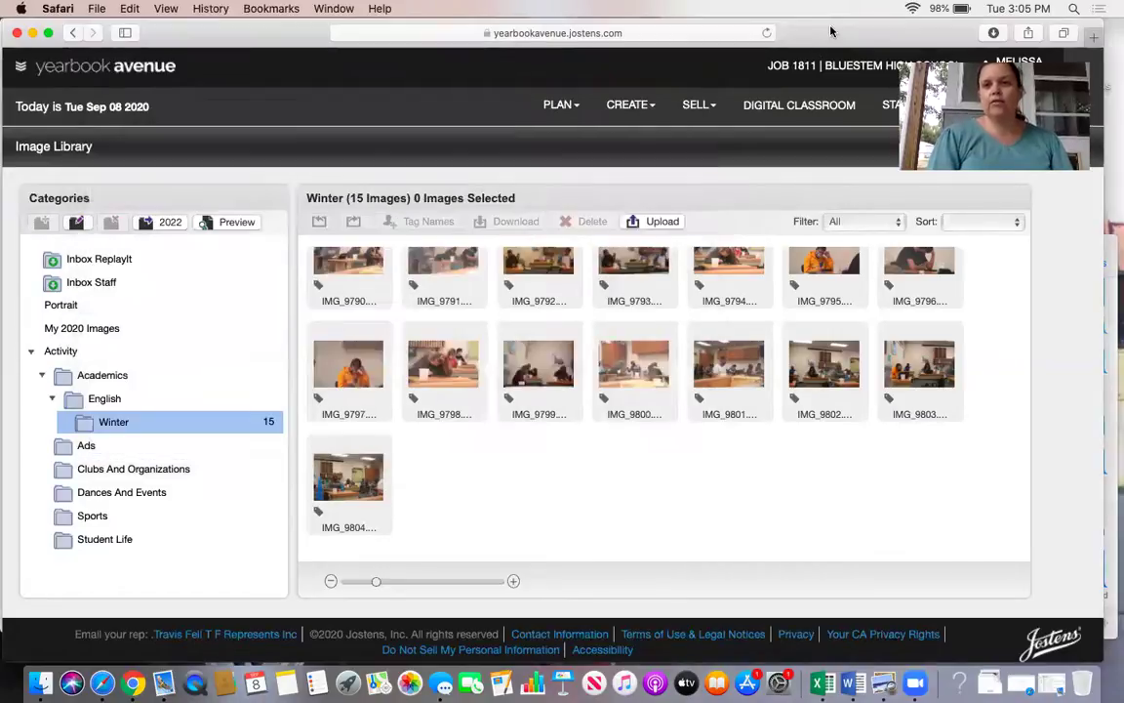
Launch Monarch by Jostens from Yearbook Avenue's CREATE menu.
left_click(611, 105)
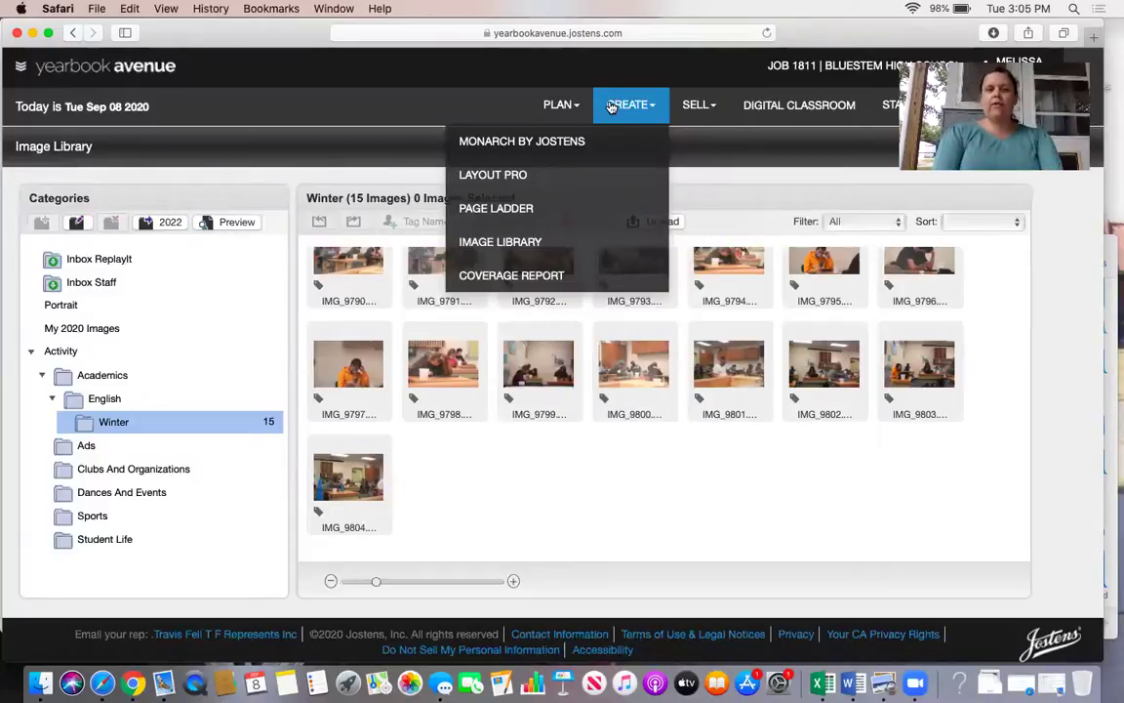
left_click(547, 143)
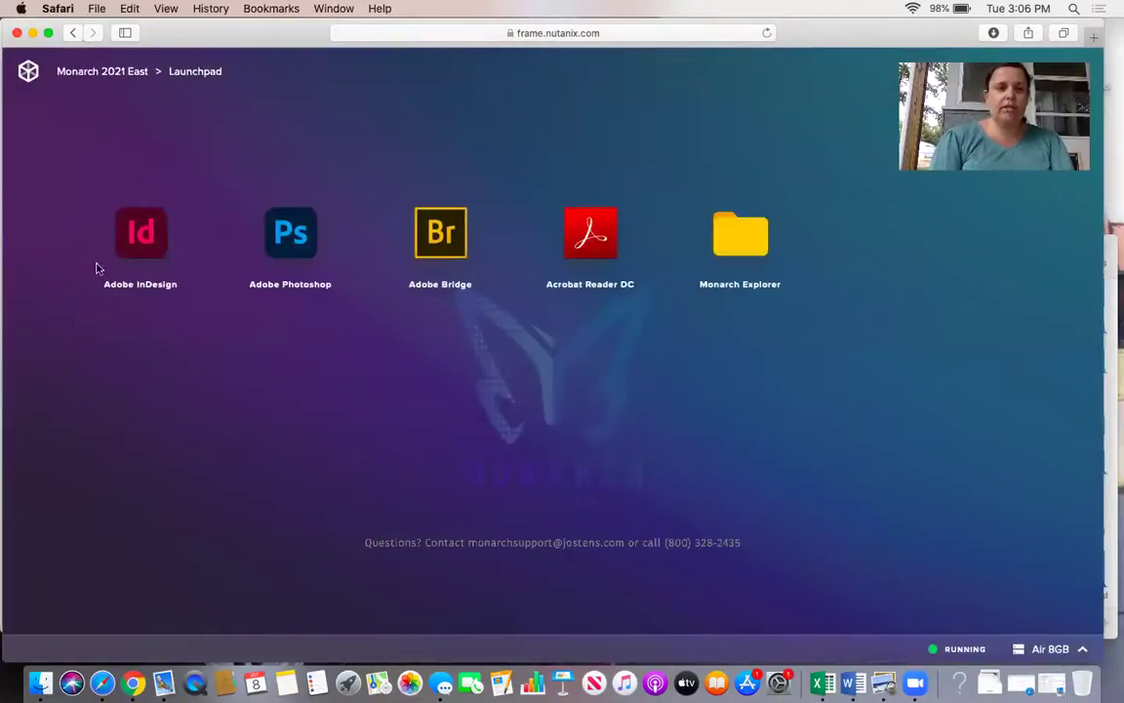
Start Adobe InDesign from the Monarch Launchpad.
left_click(160, 241)
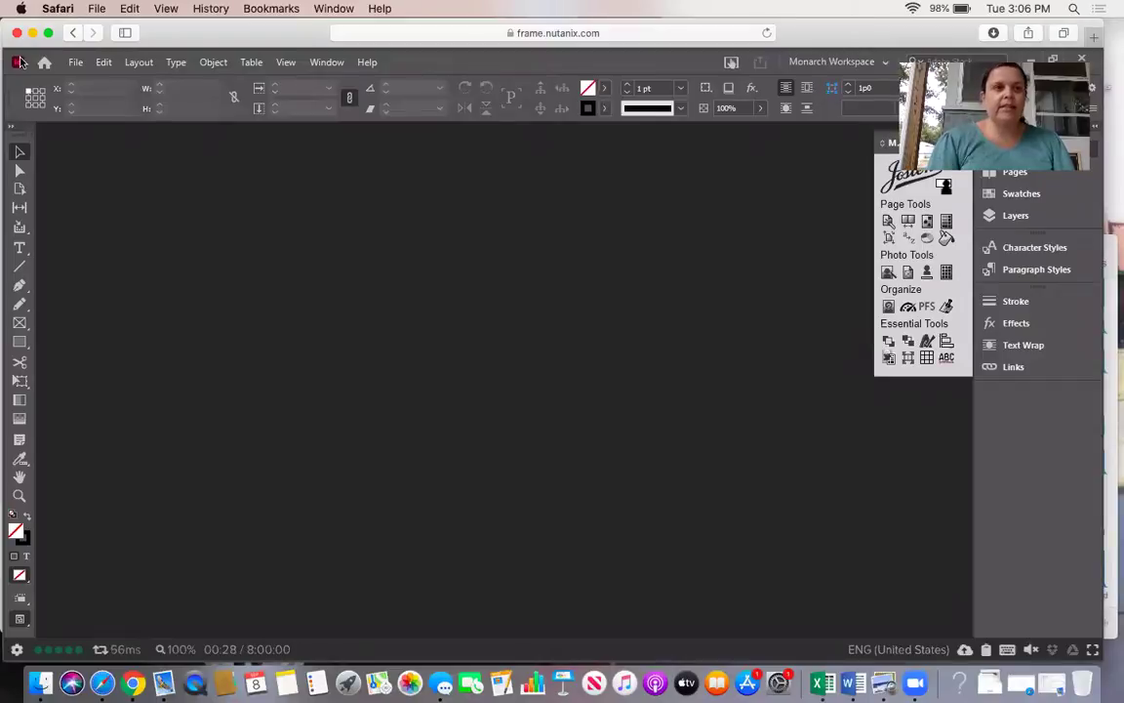
Bring up InDesign's Open a File dialog via File > Open.
left_click(76, 63)
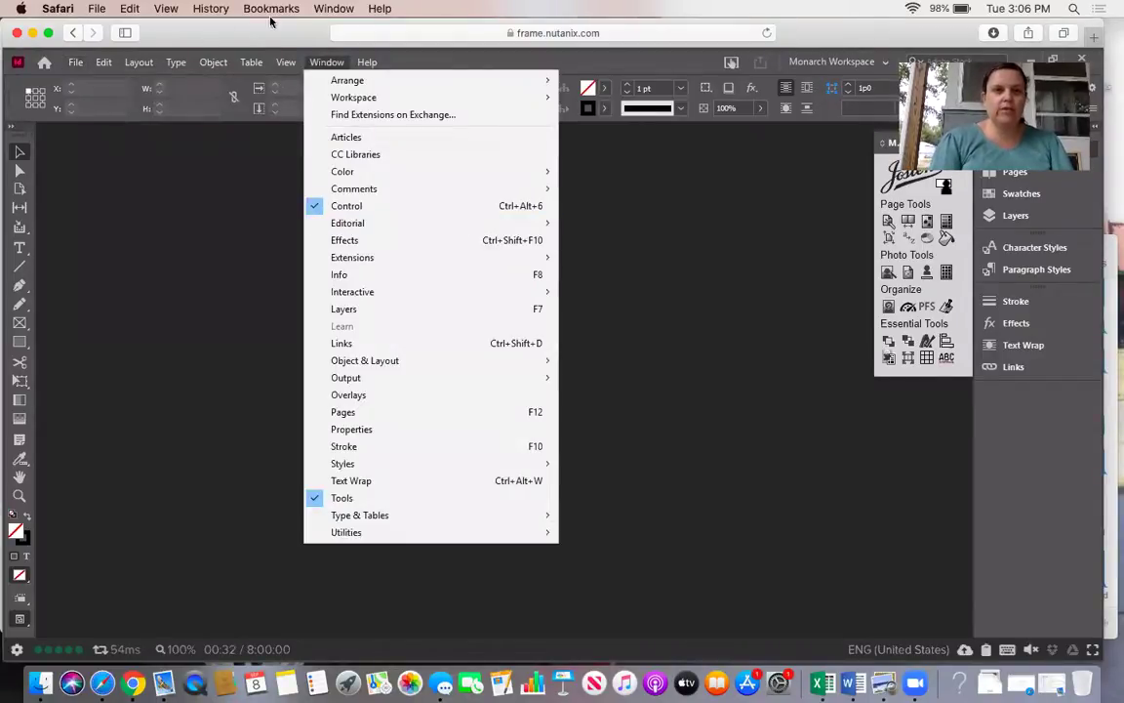
mouse_move(251, 63)
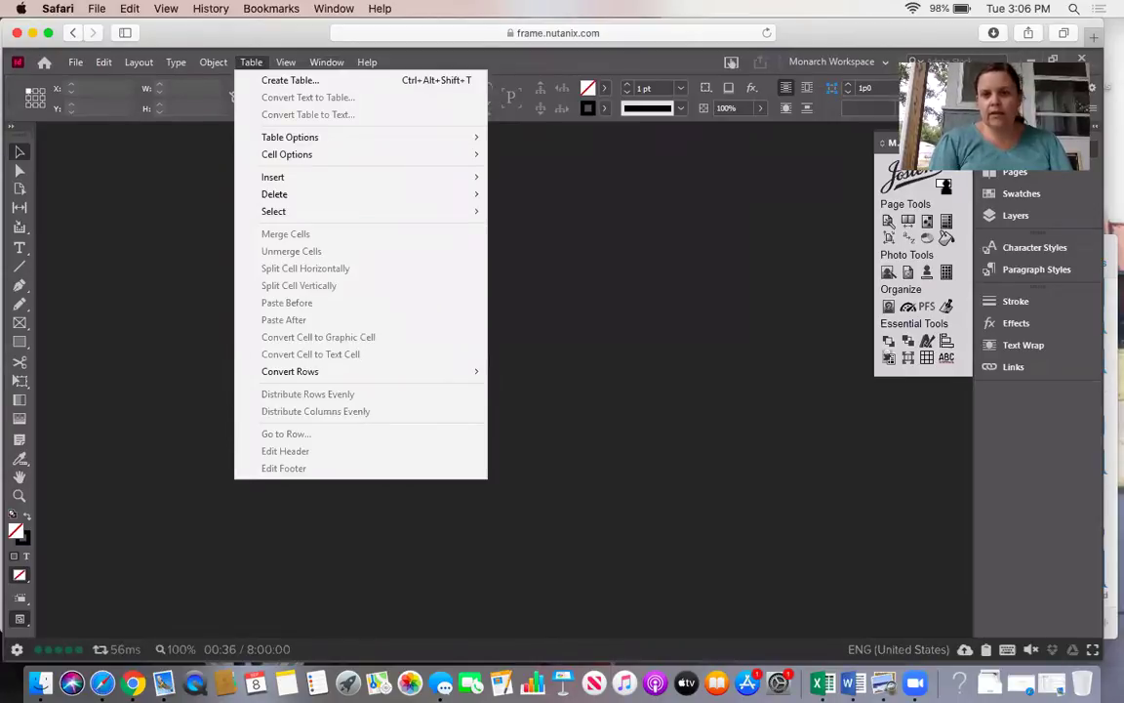
mouse_move(138, 63)
mouse_move(75, 63)
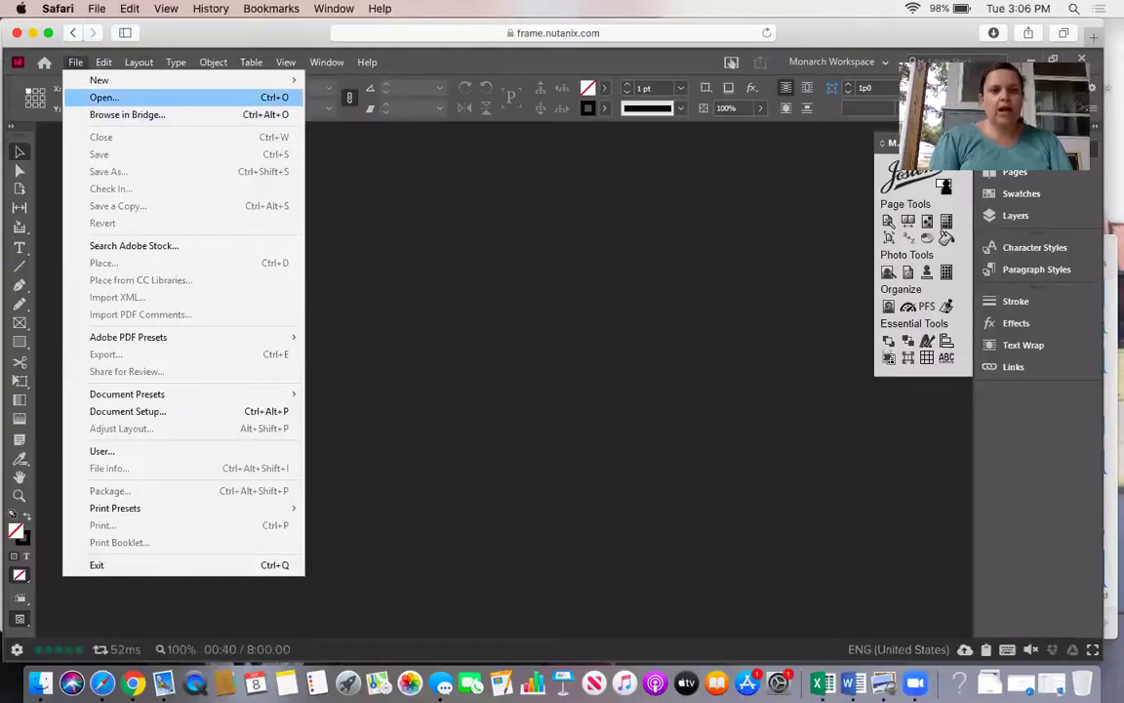
left_click(106, 96)
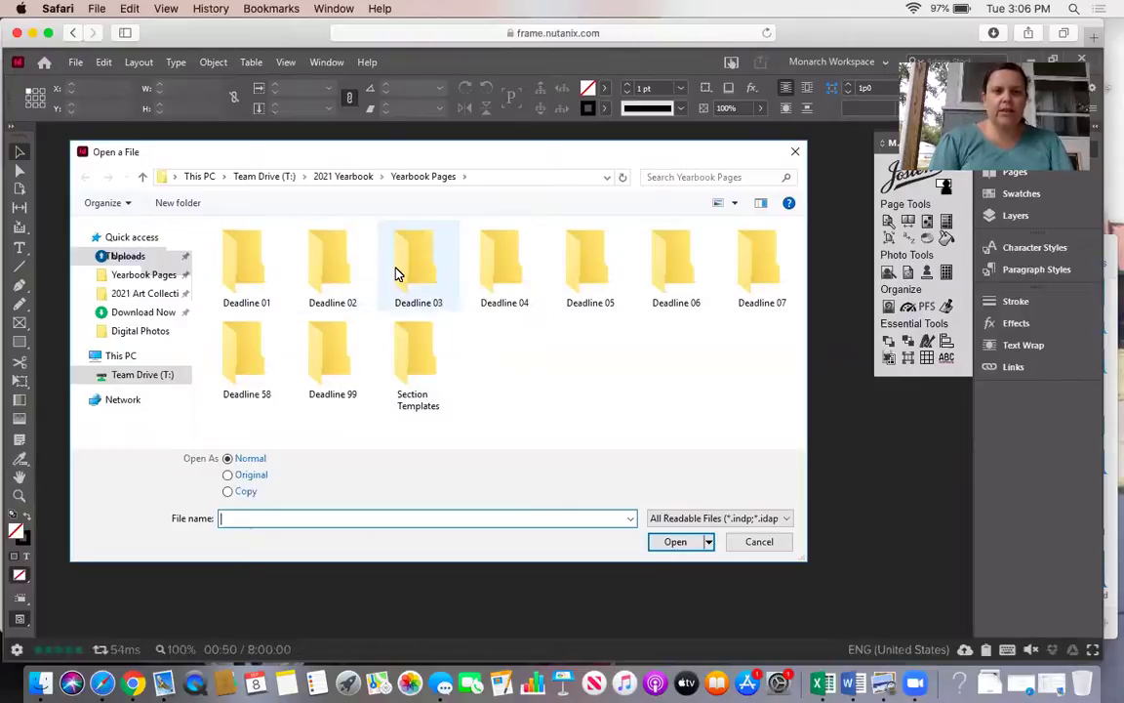
Open 001811-21_240-241_8-C-D.indd from Deadline 99 > 240-241 Layout.
double_click(339, 344)
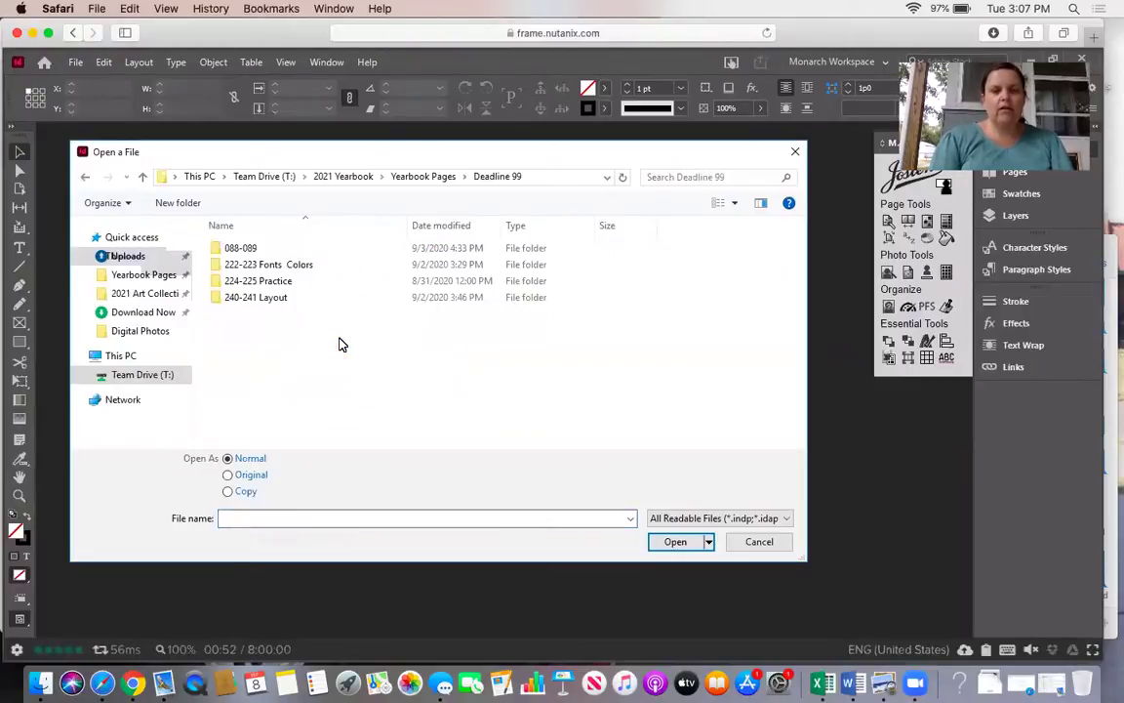
double_click(252, 303)
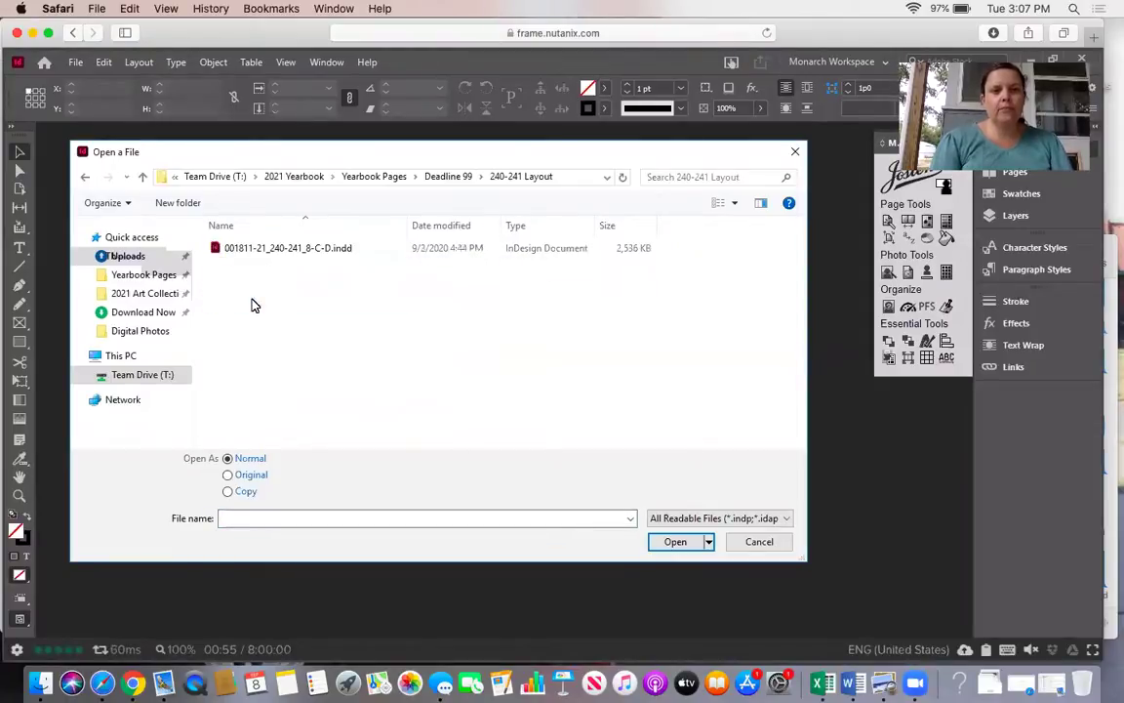
double_click(272, 246)
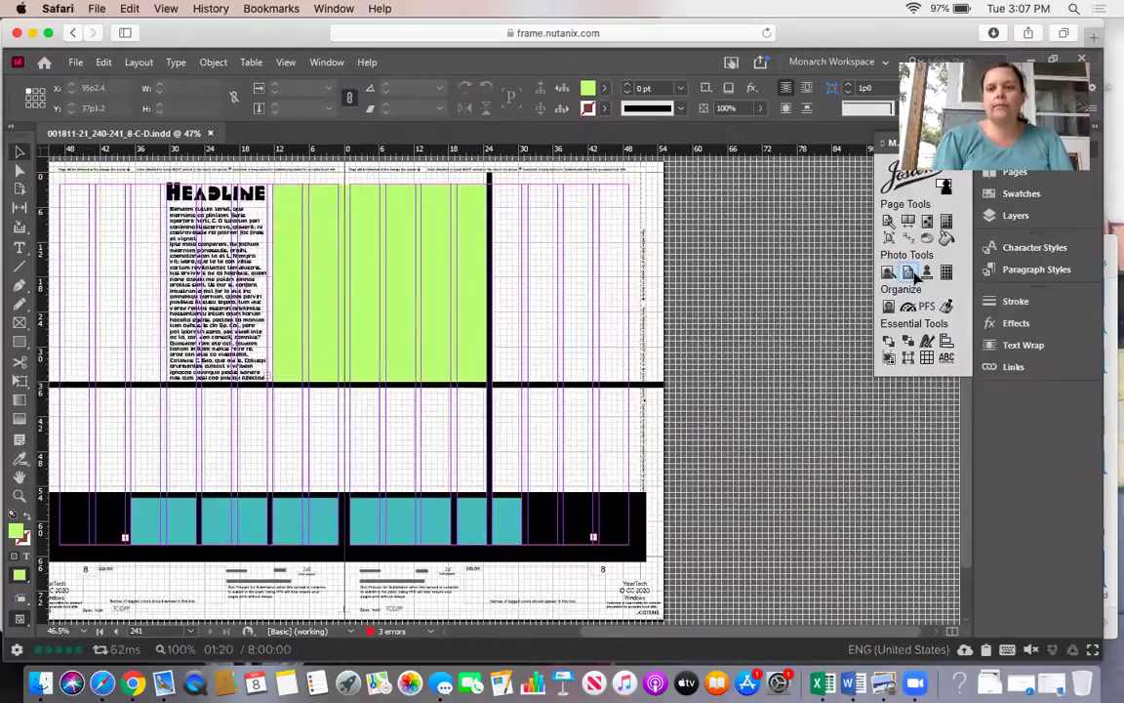
Open the Jostens Picture Placer, choose Image Library as the source, and log in to Yearbook Avenue.
left_click(911, 278)
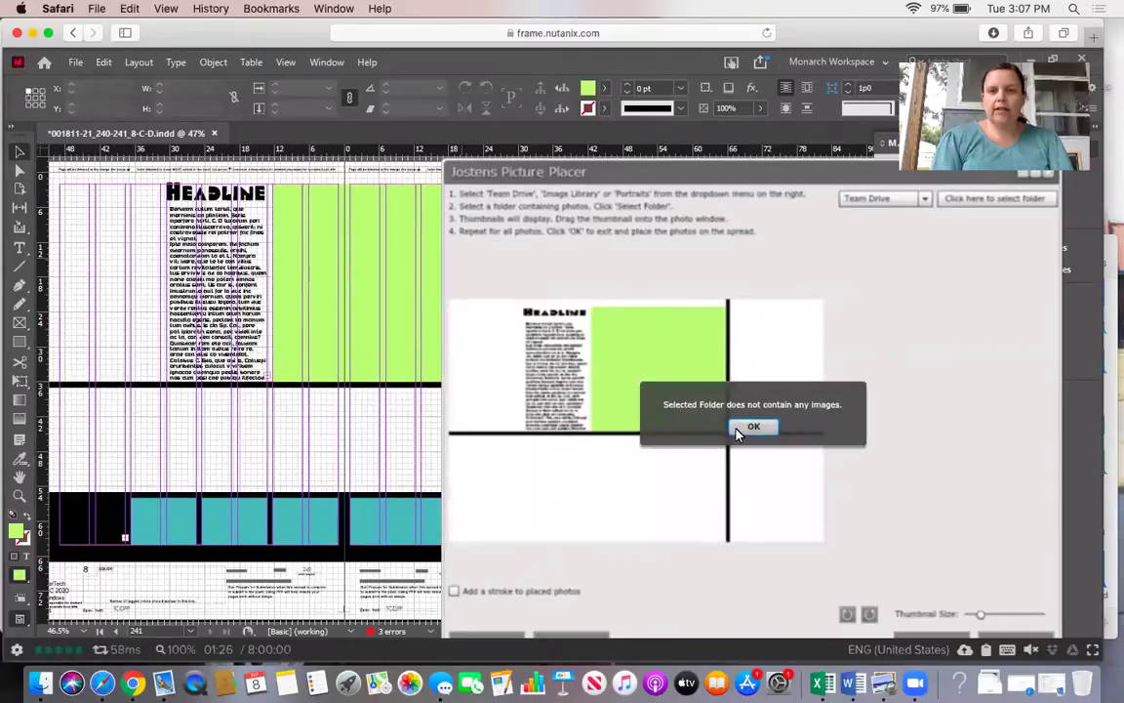
left_click(752, 428)
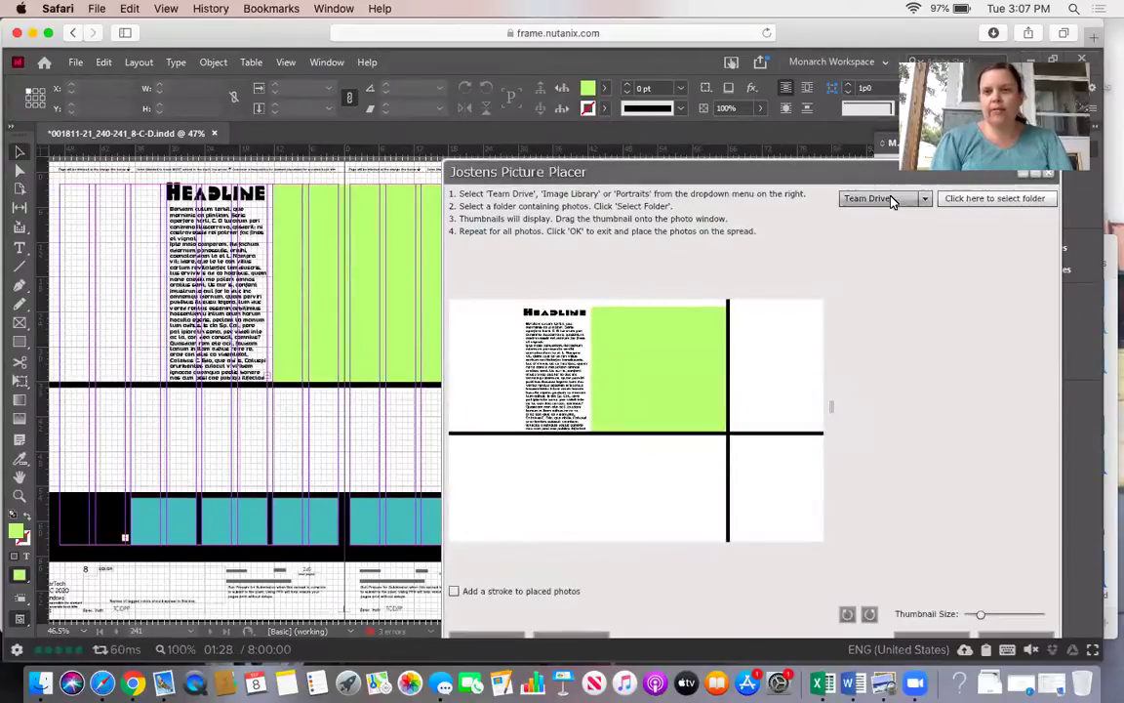
left_click(894, 197)
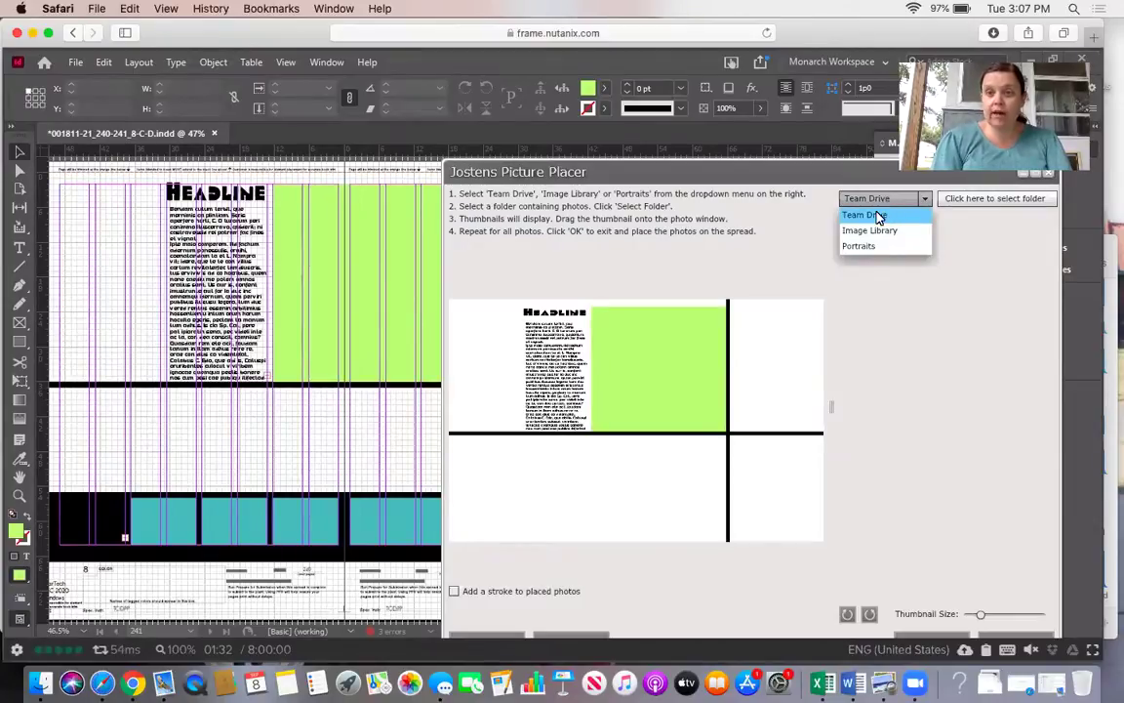
left_click(878, 231)
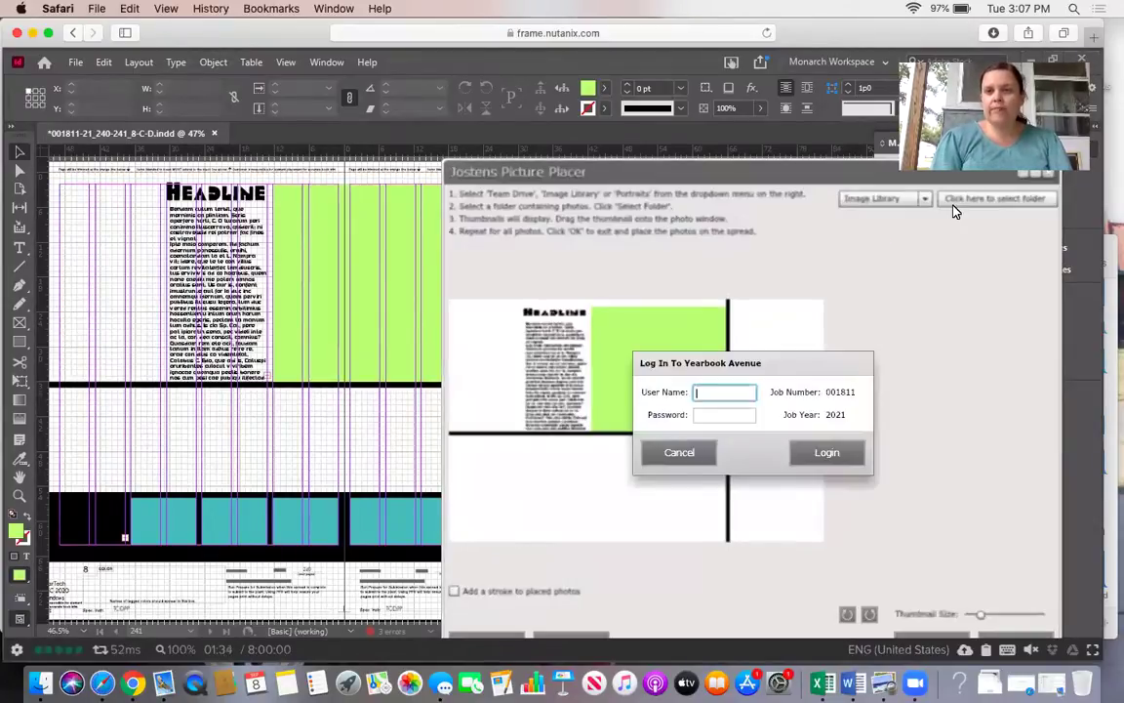
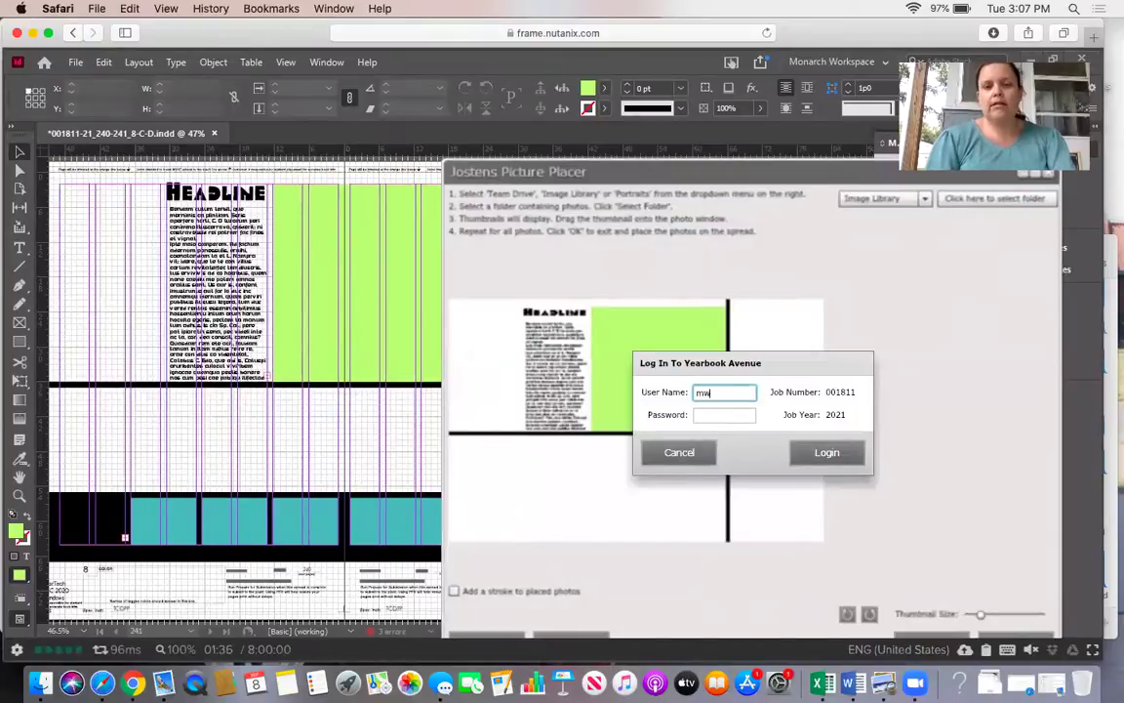
key("Tab")
type("*******")
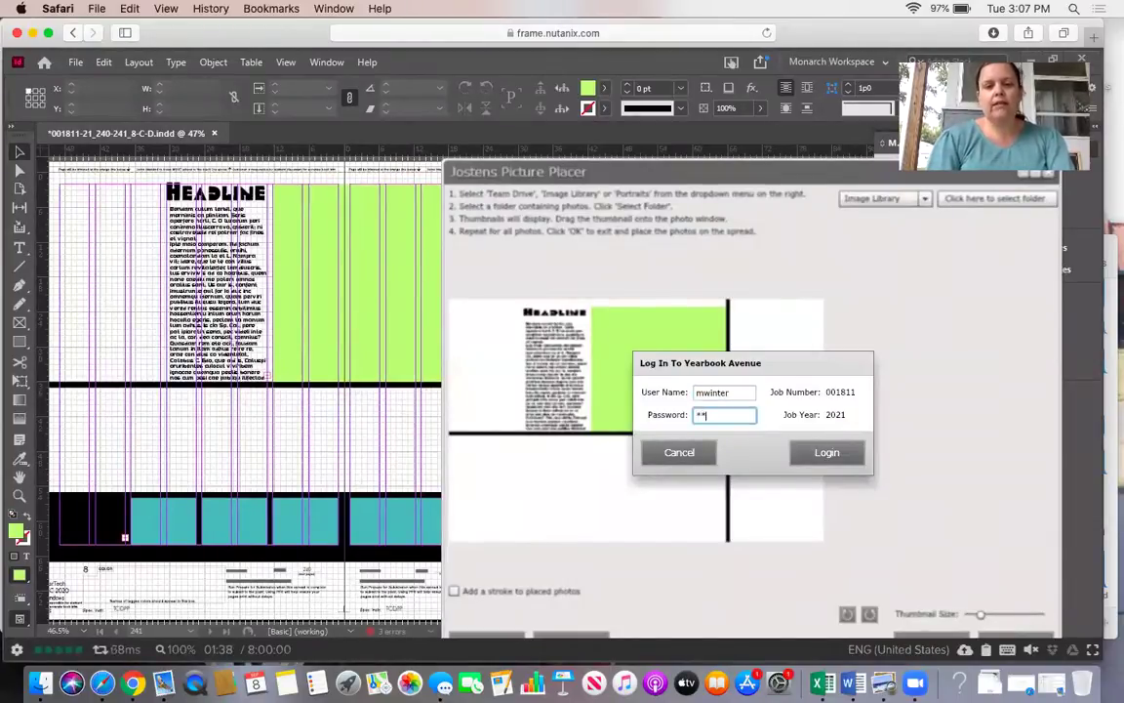
left_click(827, 454)
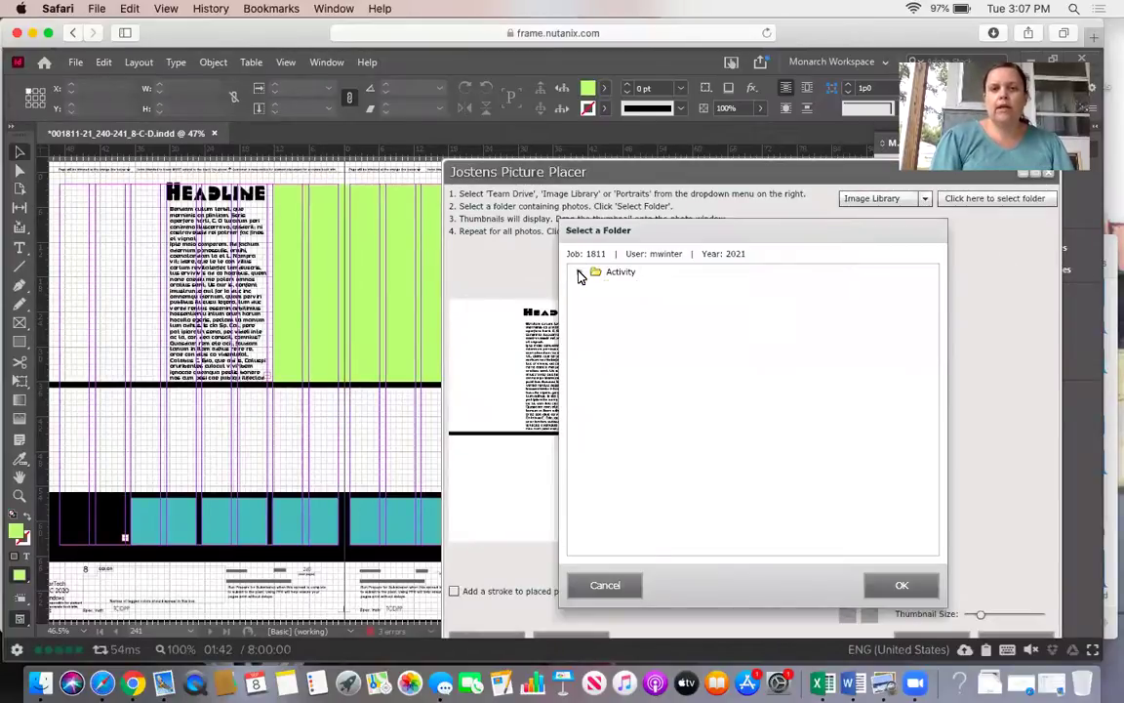
Expand Activity › Academics › English and select the Winter folder.
left_click(580, 271)
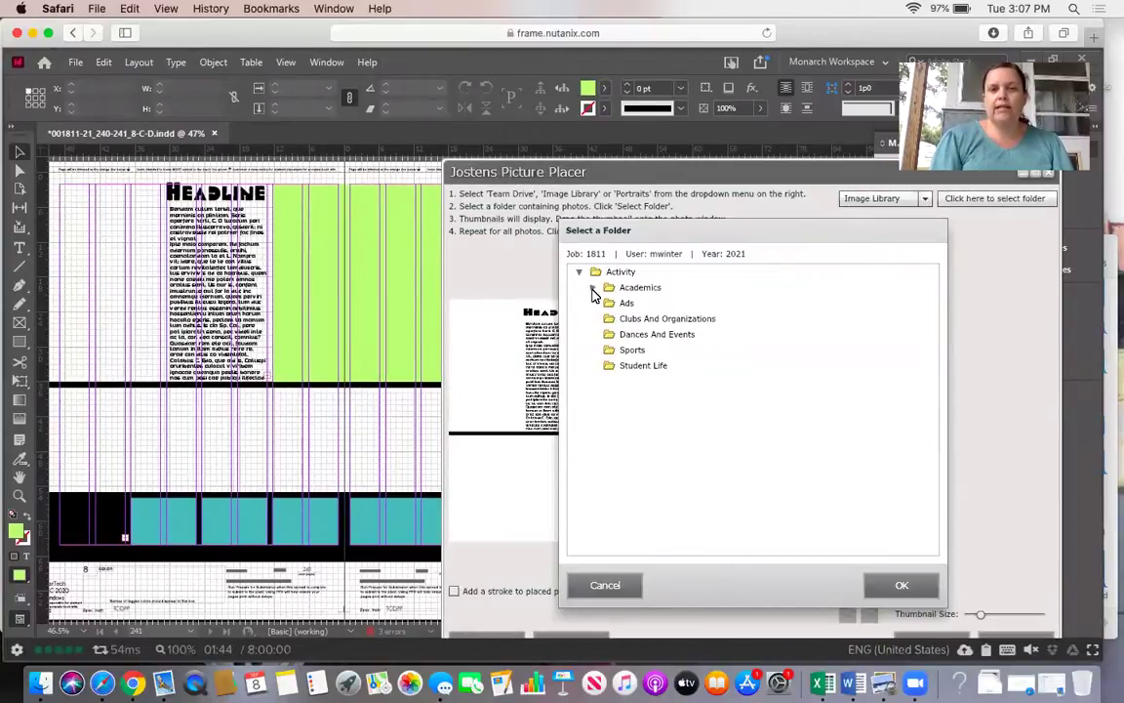
left_click(592, 288)
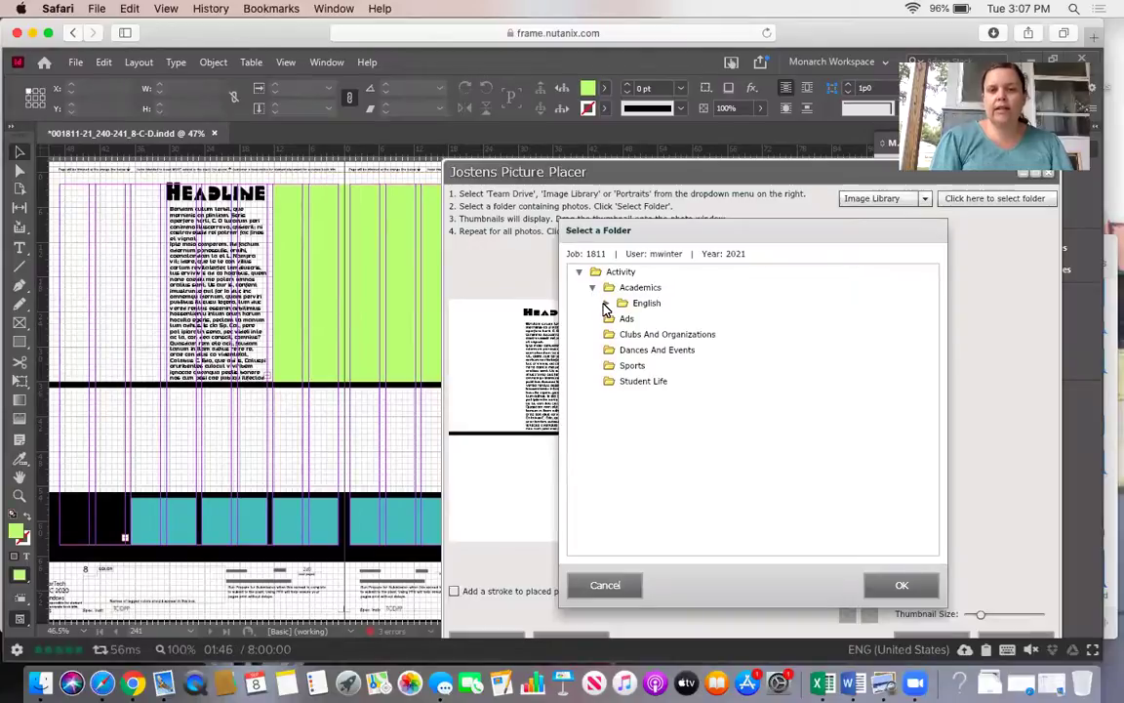
left_click(605, 304)
left_click(621, 319)
left_click(654, 319)
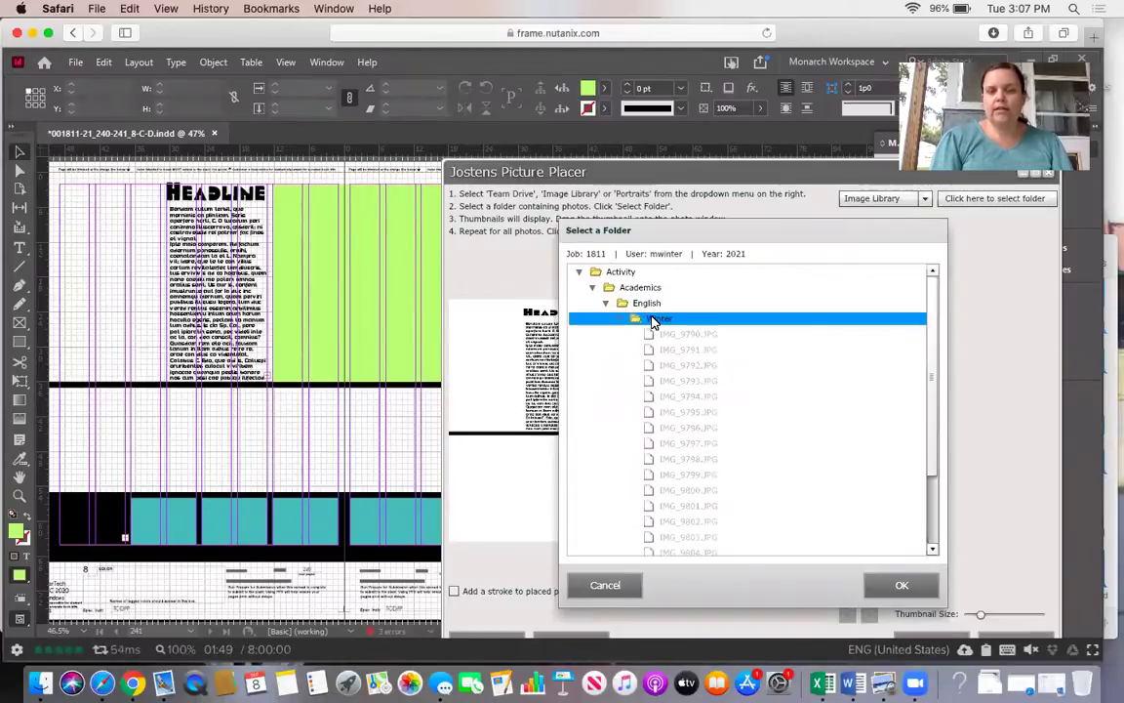
Load the Winter thumbnails and drop photo IMG_9801 into the green frame of the spread preview.
left_click(898, 586)
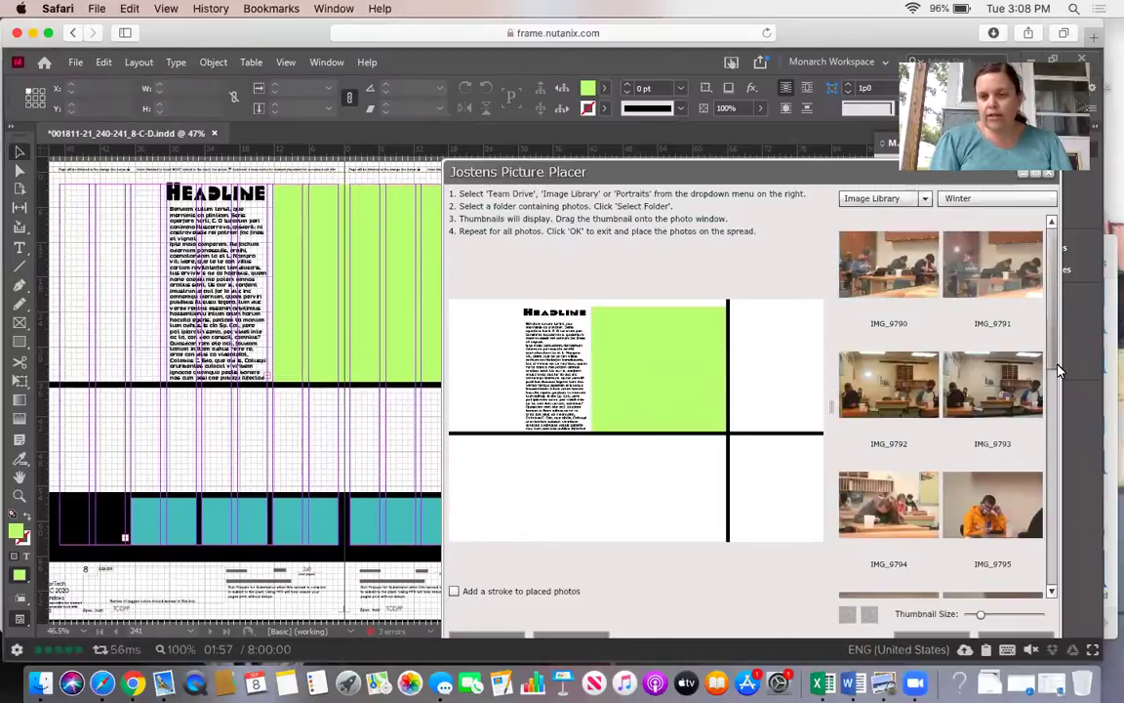
left_click_drag(1050, 354, 1045, 495)
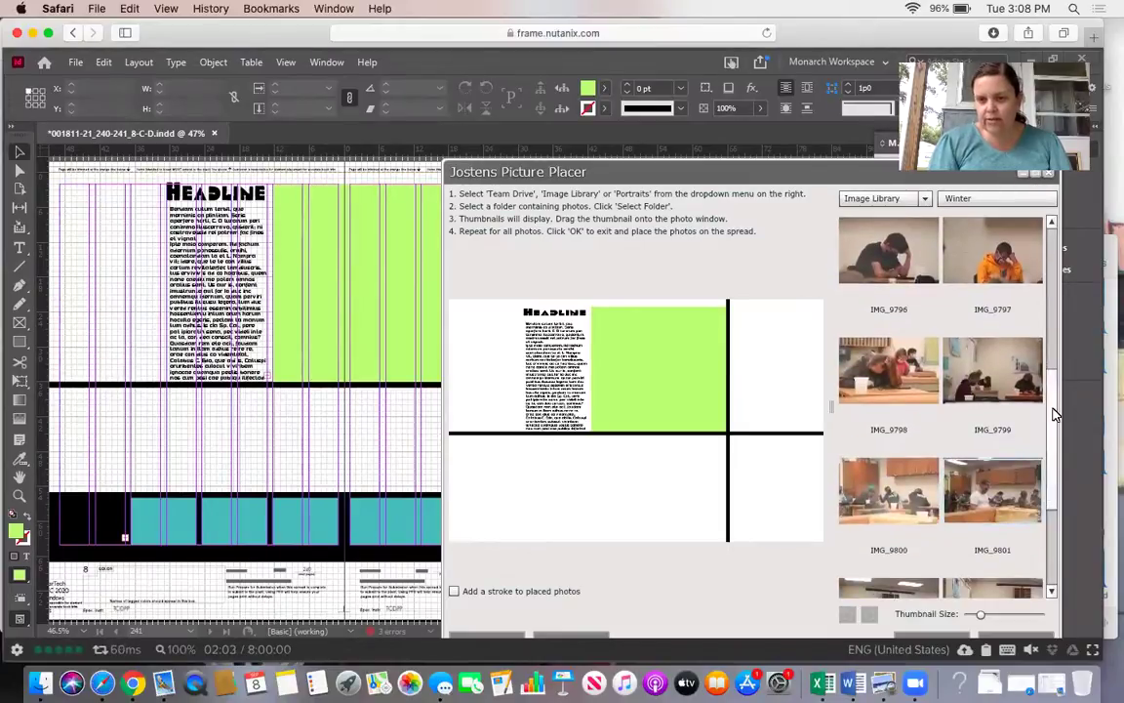
scroll(1044, 478, "down", 3)
scroll(1043, 474, "down", 2)
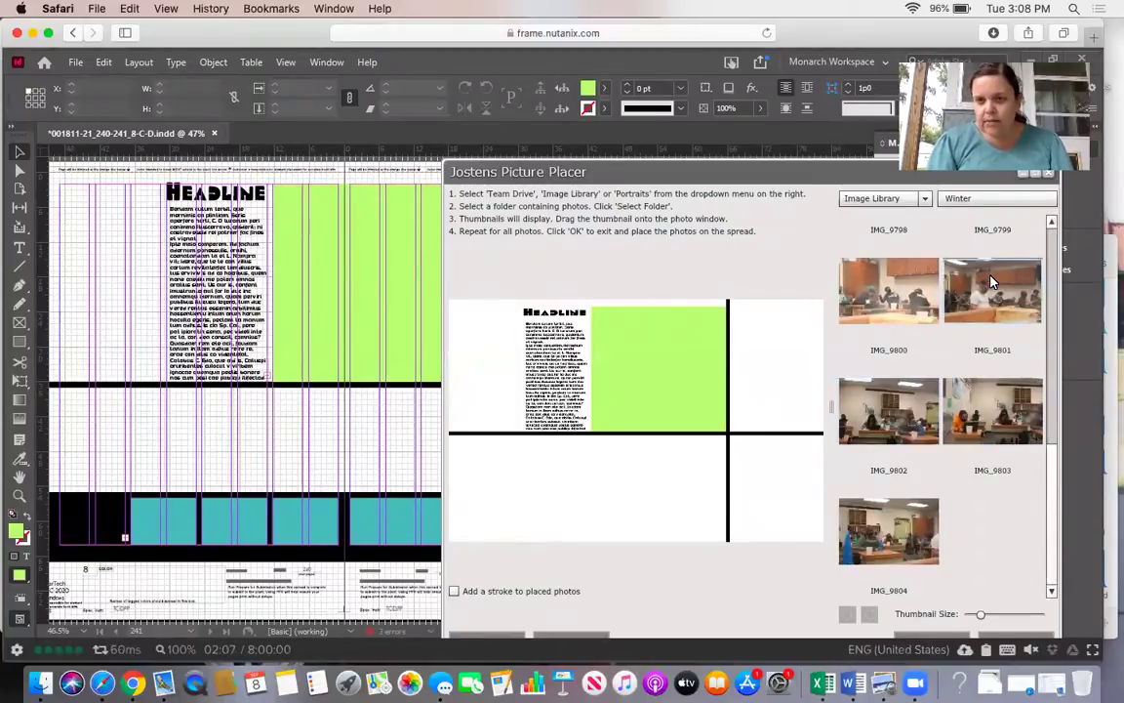
left_click_drag(991, 282, 625, 344)
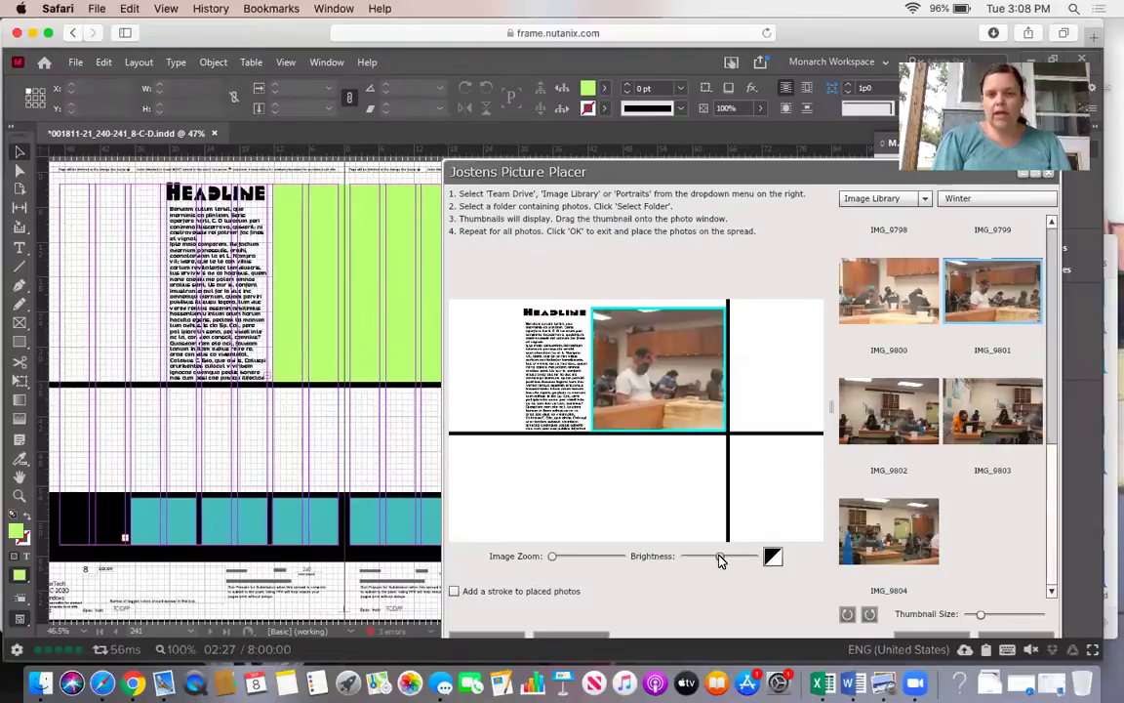
Brighten IMG_9801 slightly, zoom it in a little, and reposition it within the green frame.
left_click_drag(720, 556, 766, 556)
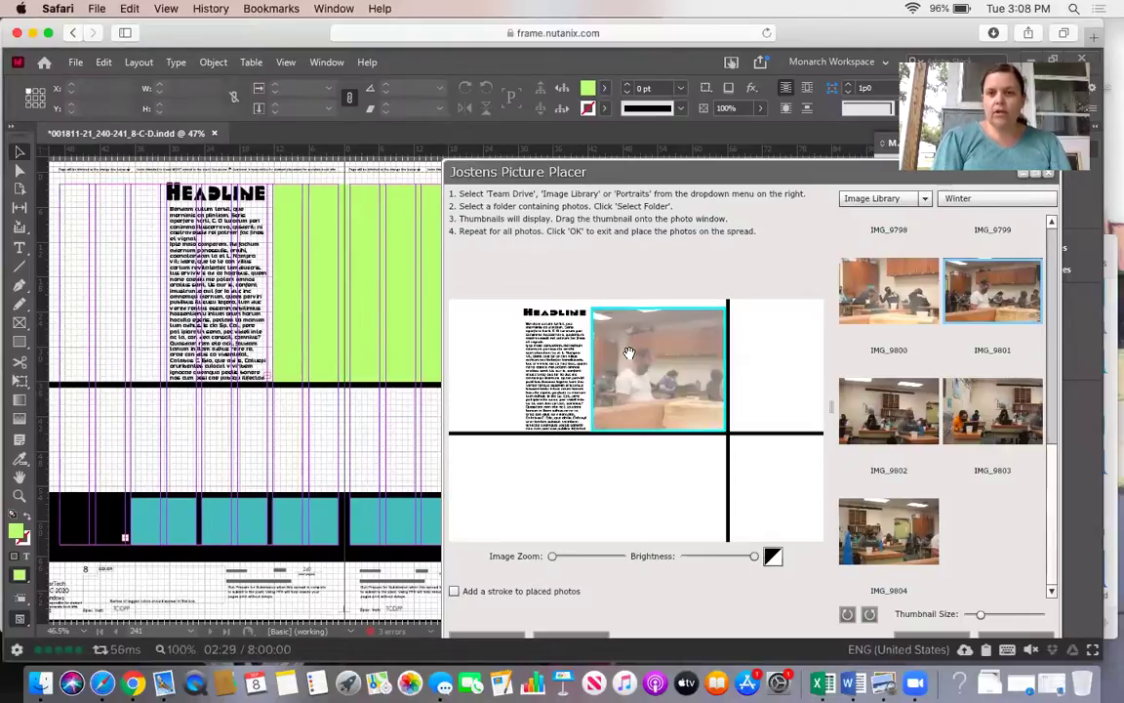
left_click_drag(566, 303, 581, 367)
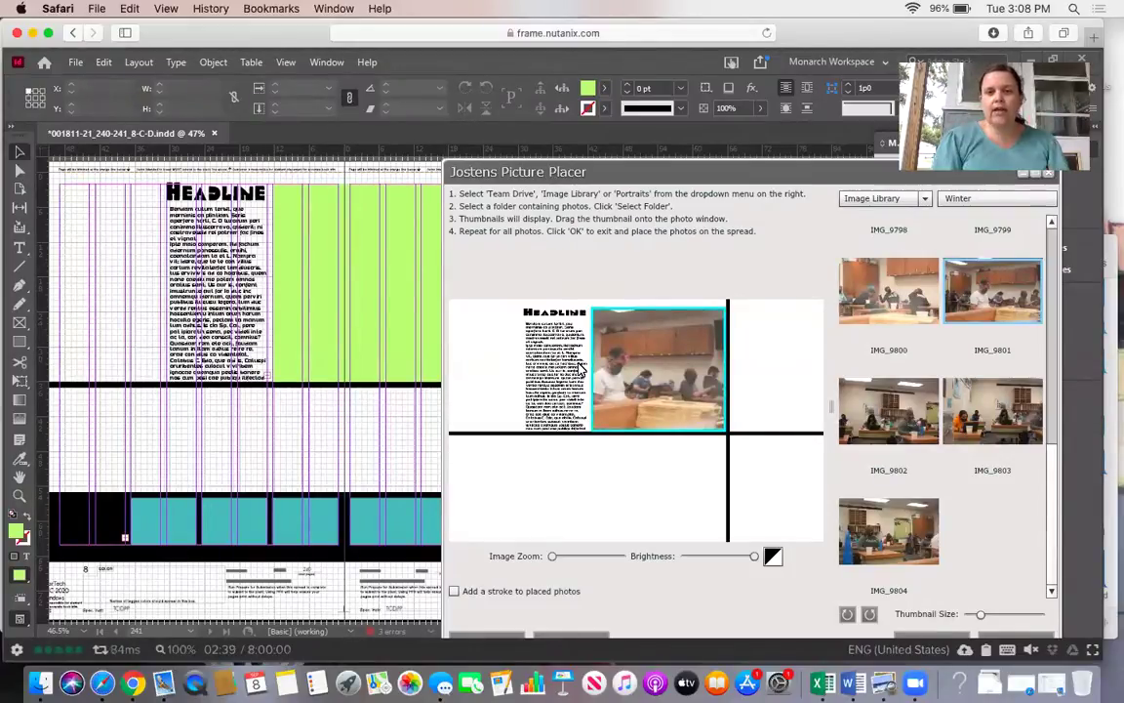
left_click_drag(581, 368, 630, 392)
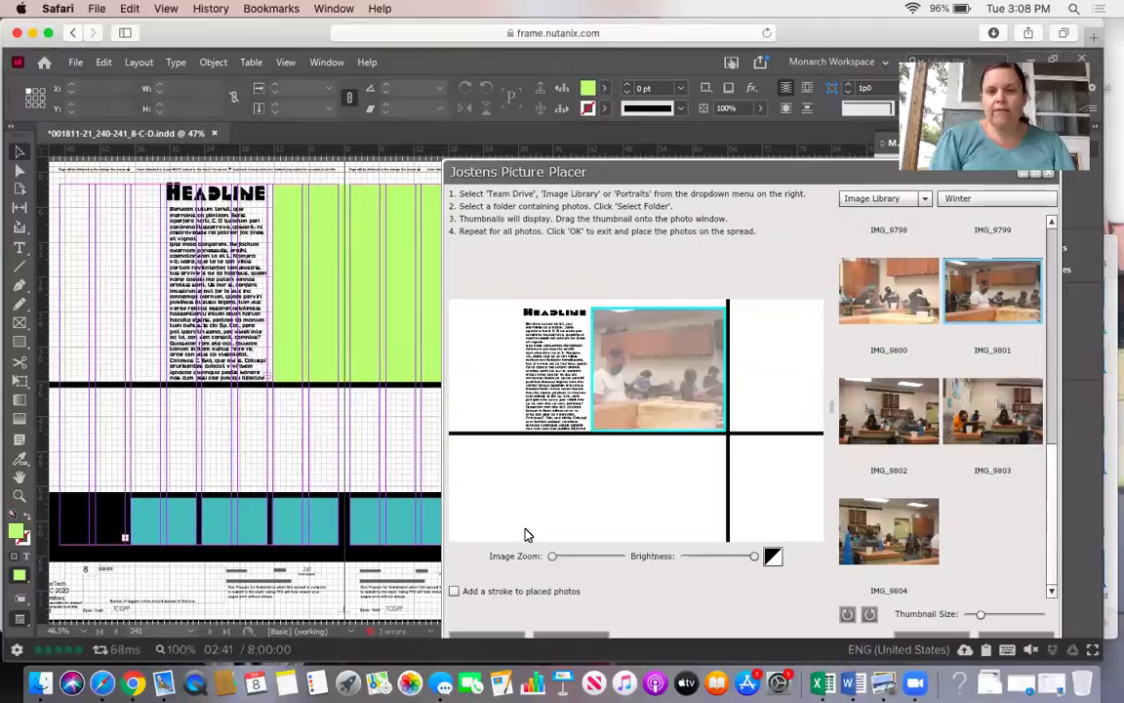
left_click_drag(552, 557, 564, 559)
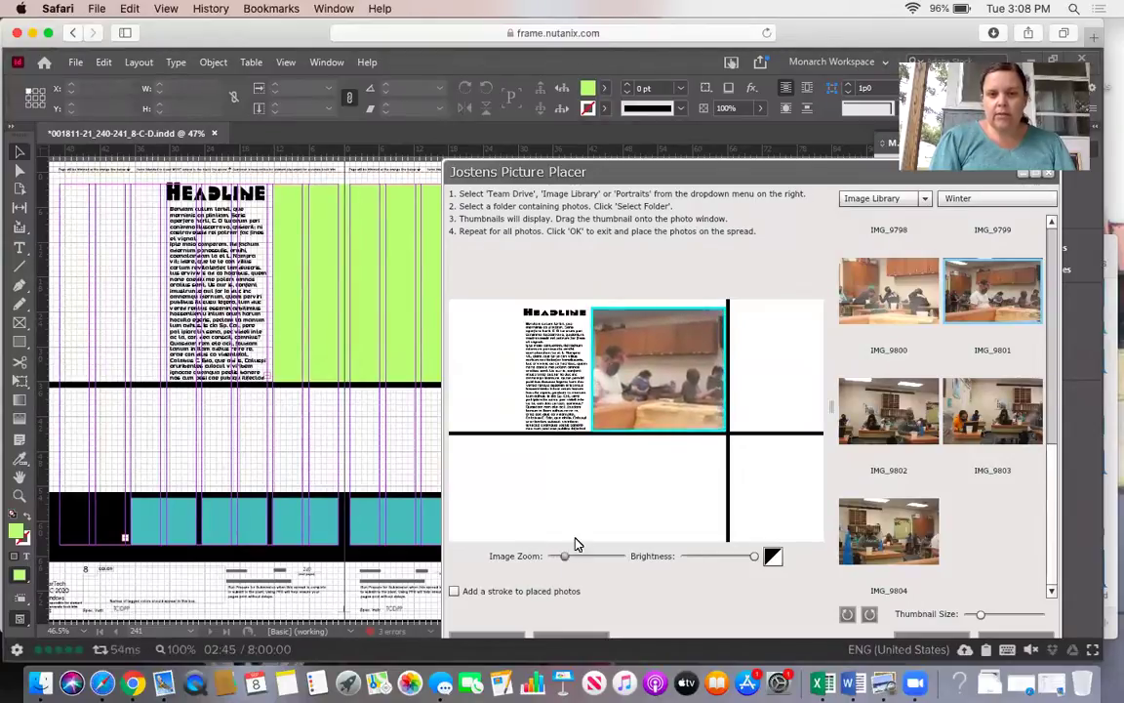
left_click_drag(626, 339, 684, 372)
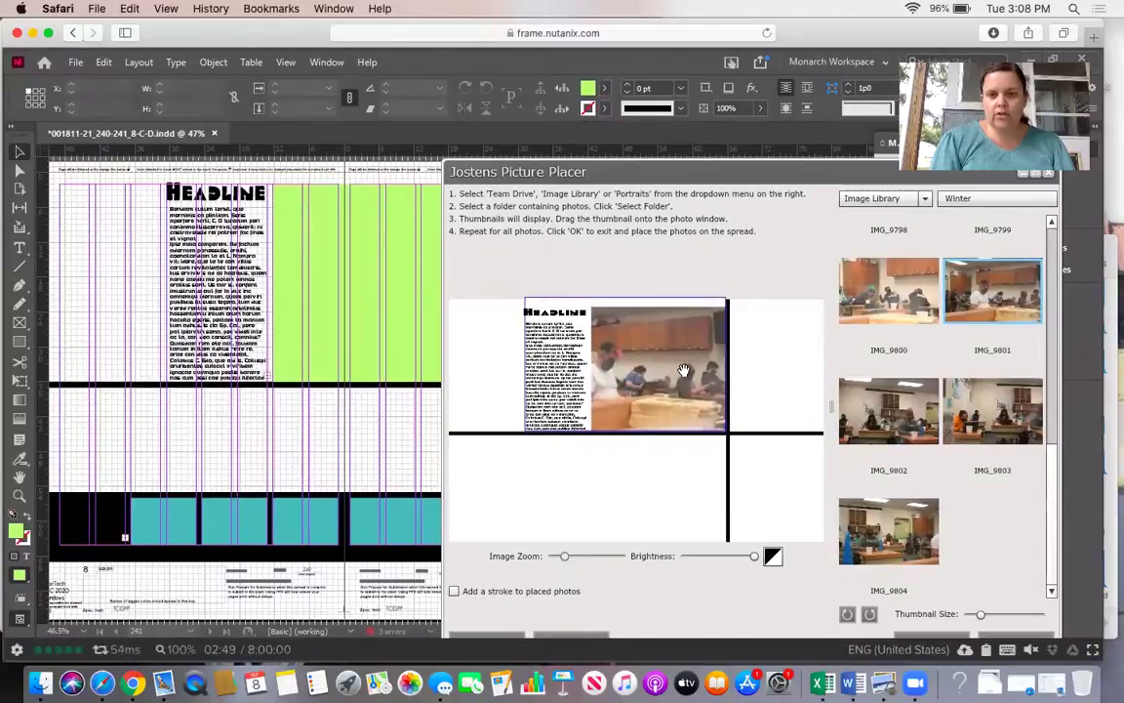
left_click(684, 371)
left_click(715, 427)
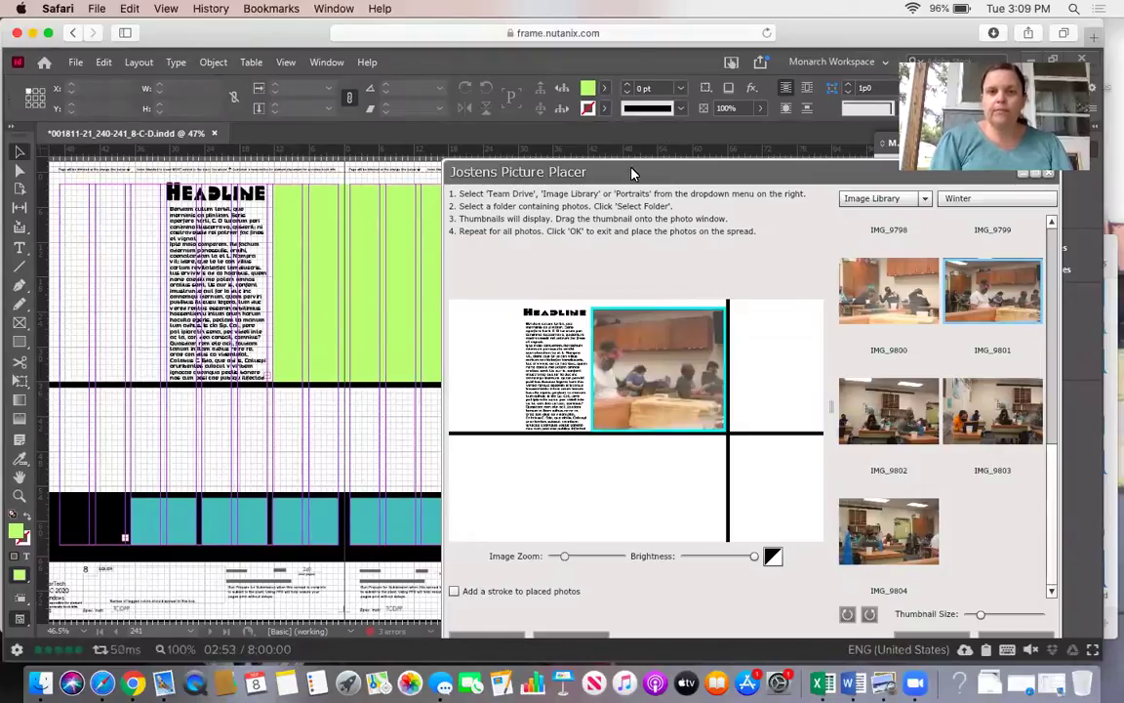
Move the Picture Placer aside and confirm to place the classroom photo on spread 240-241.
left_click_drag(632, 174, 576, 120)
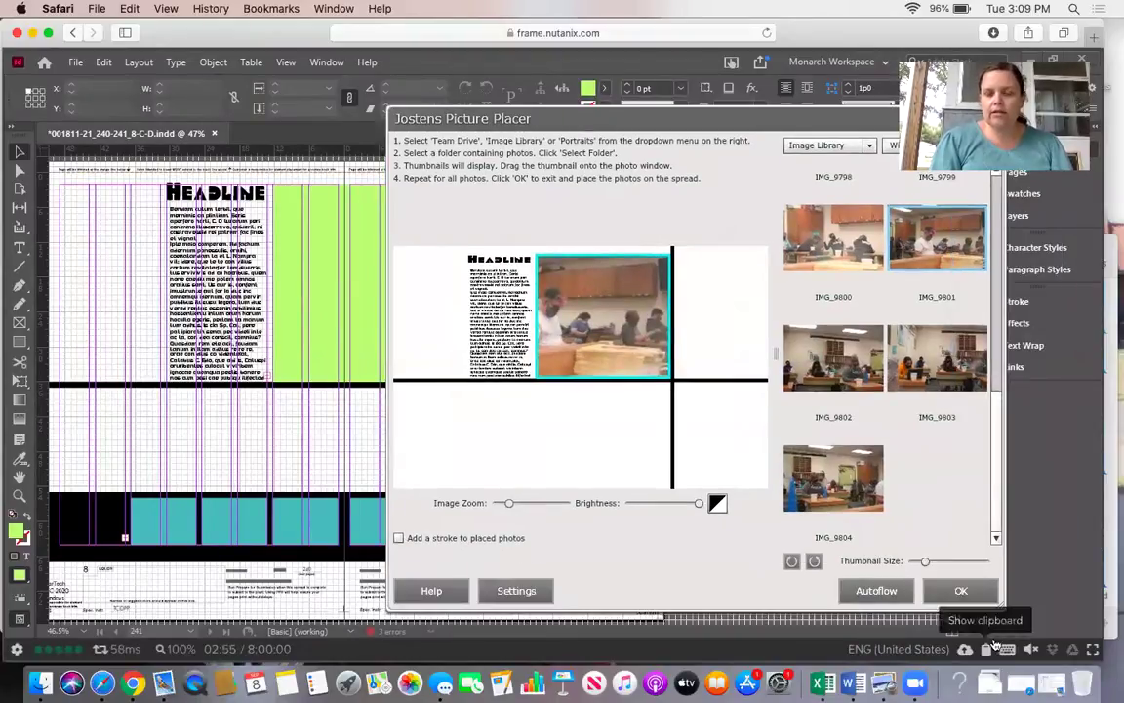
left_click(962, 591)
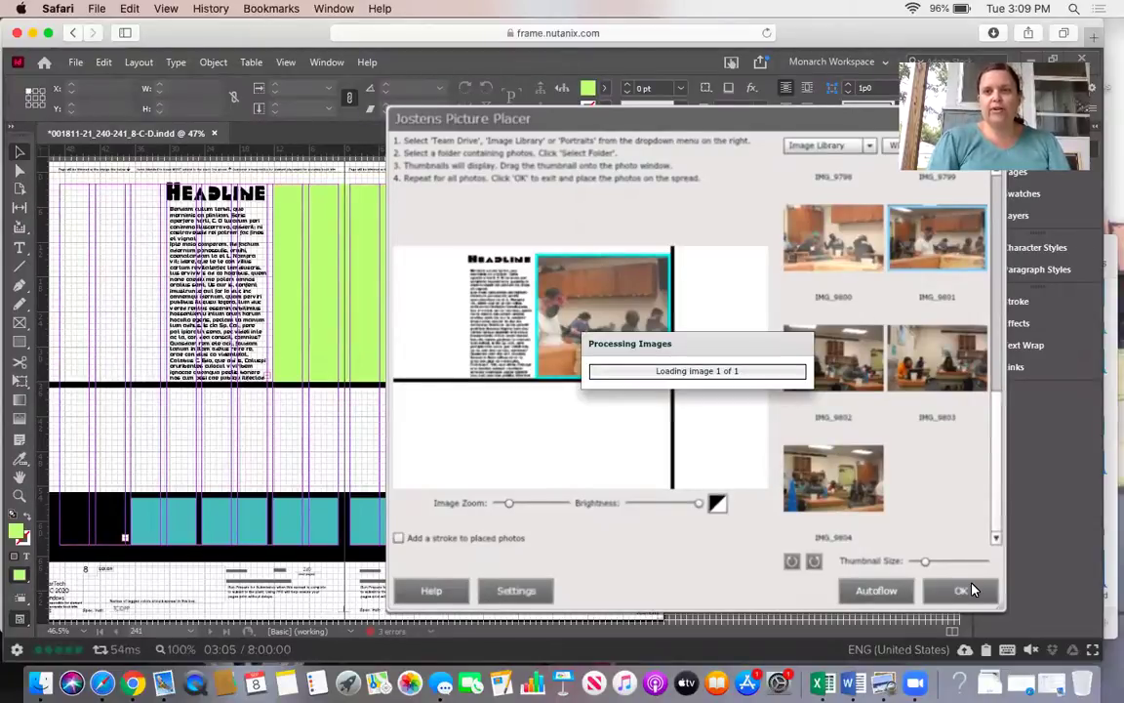
left_click(971, 589)
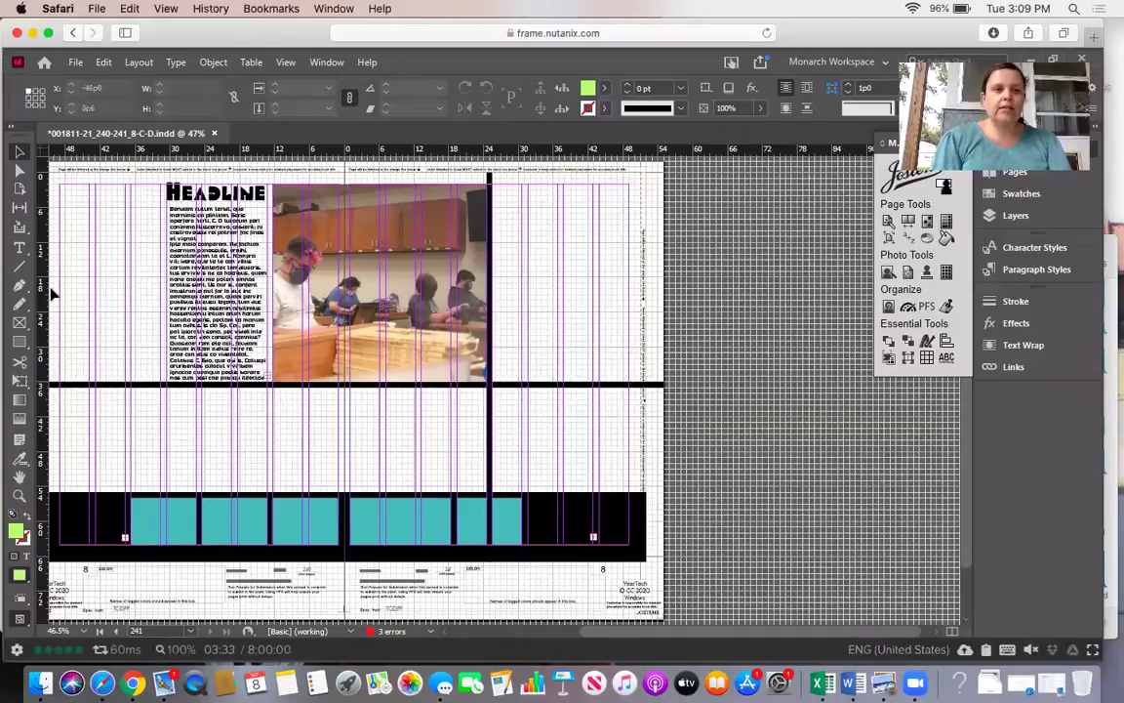
Draw a rectangle frame over the last turquoise box, fill it with Process Color Photo, and stretch it to cover the box.
left_click(18, 322)
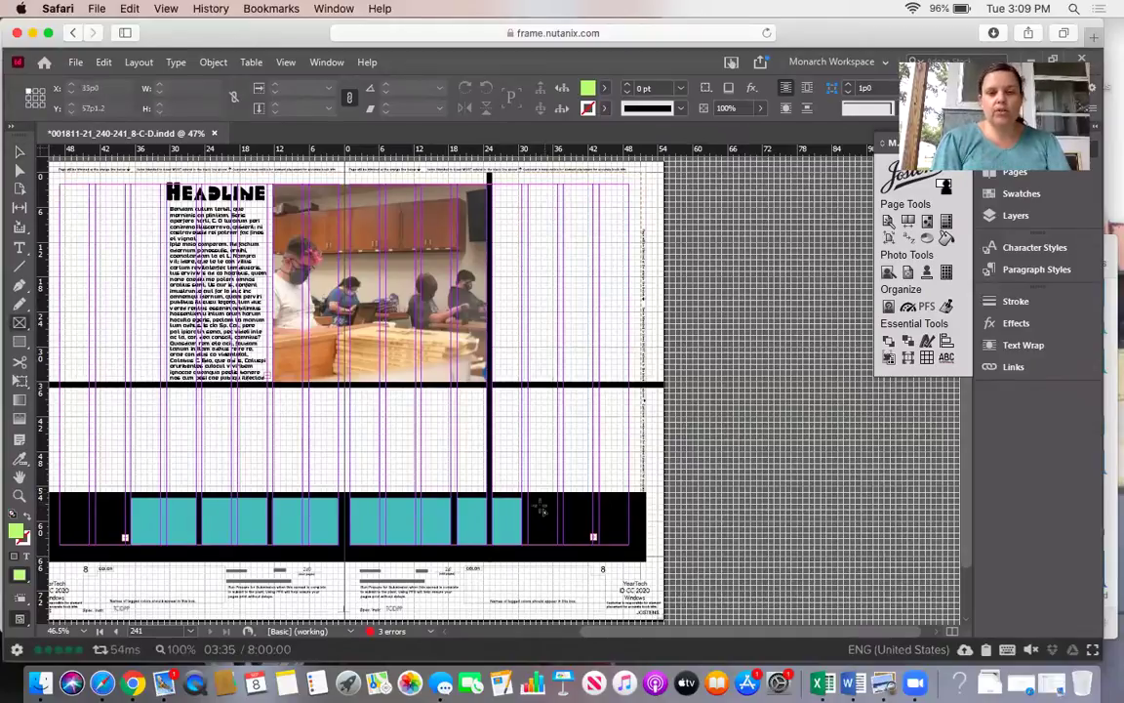
left_click_drag(524, 500, 455, 541)
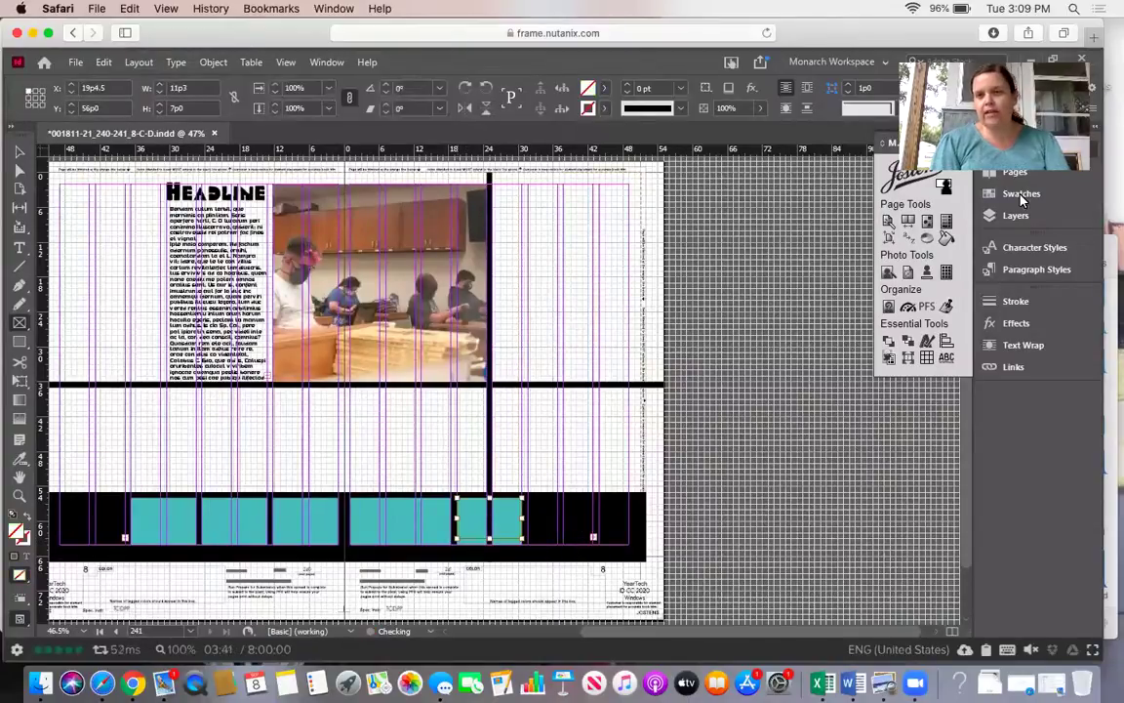
left_click(1020, 195)
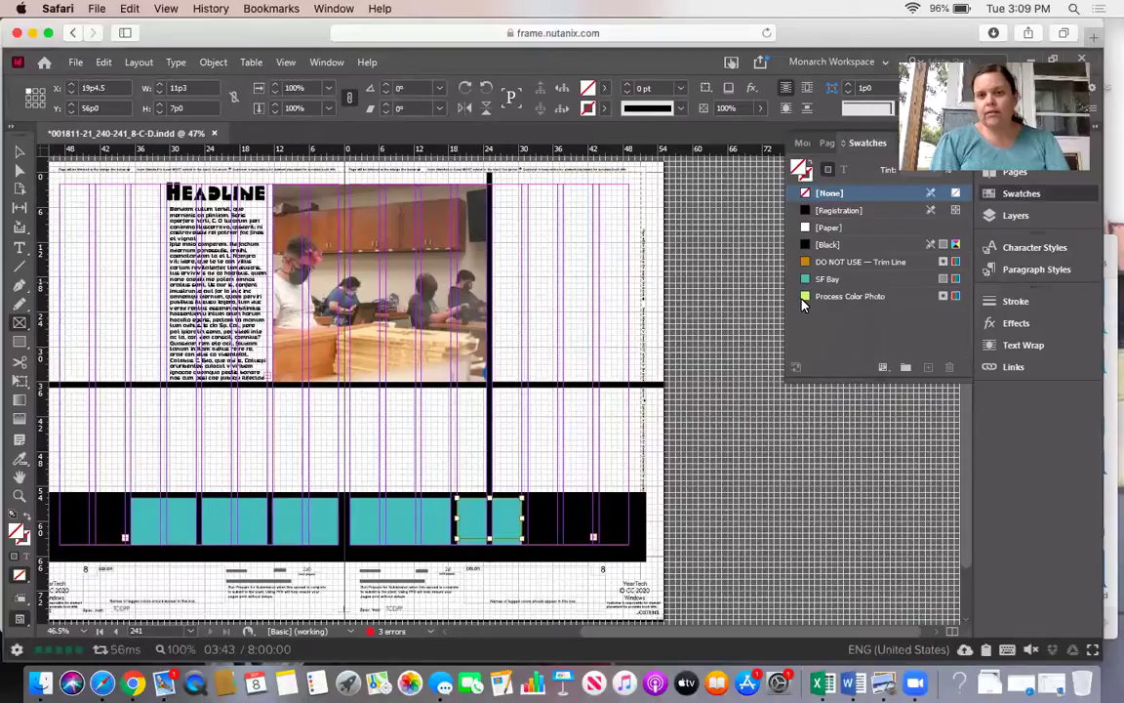
left_click(840, 296)
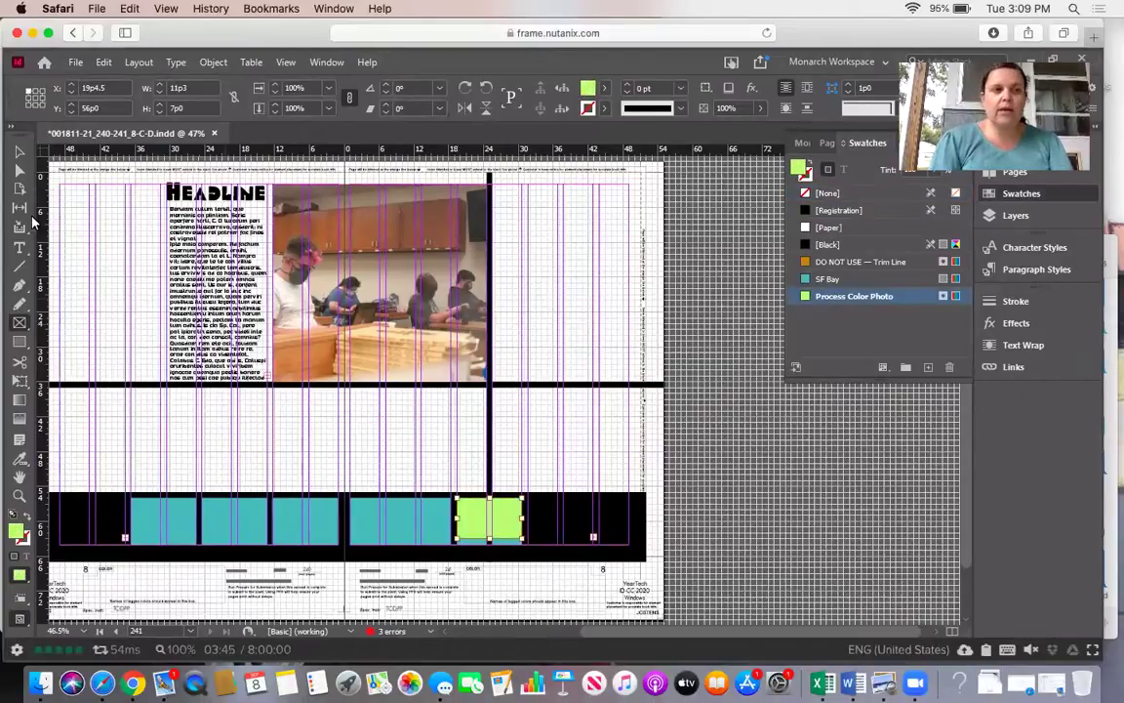
left_click(18, 151)
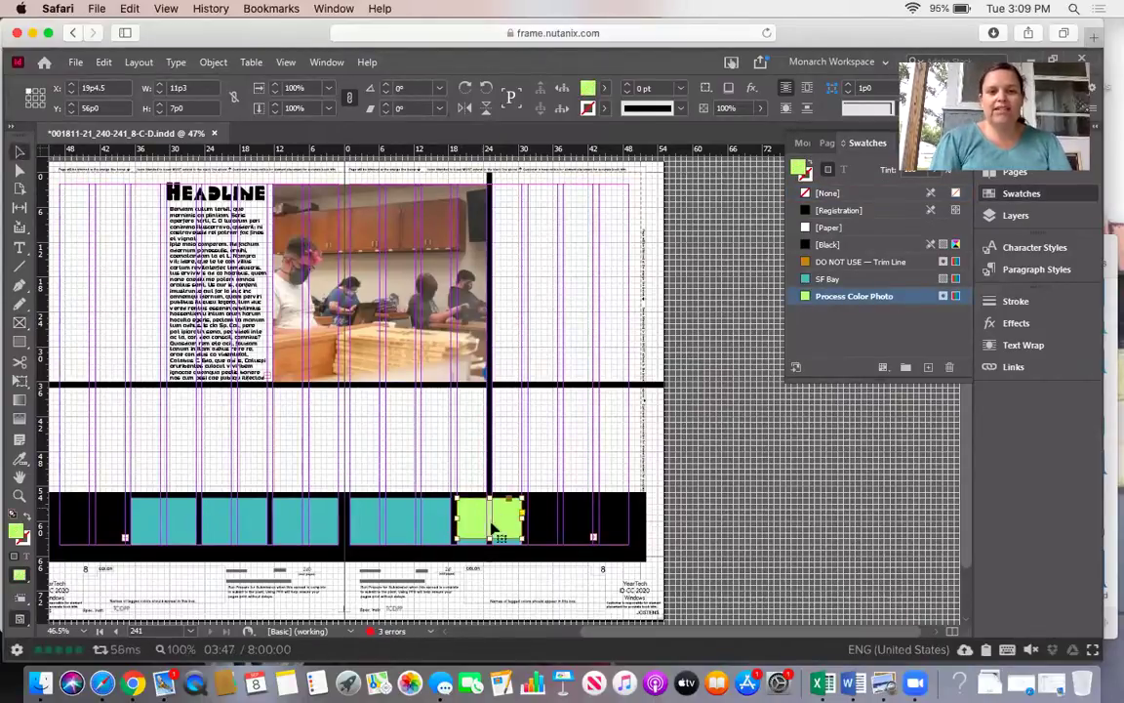
left_click_drag(490, 540, 490, 544)
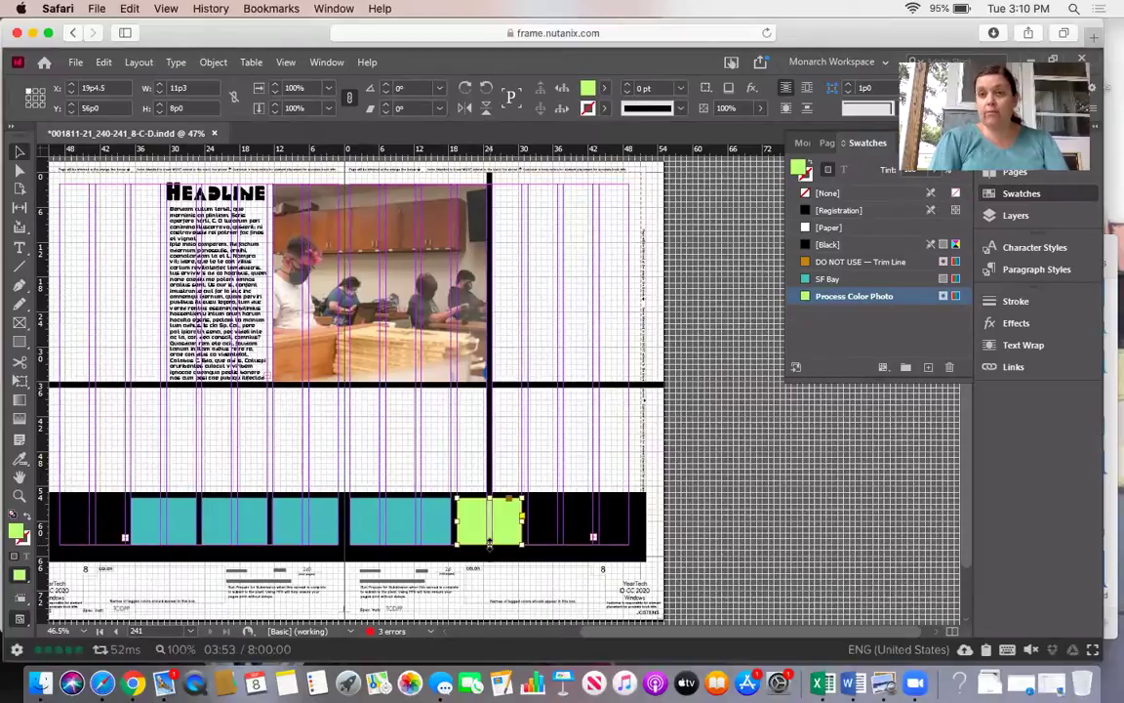